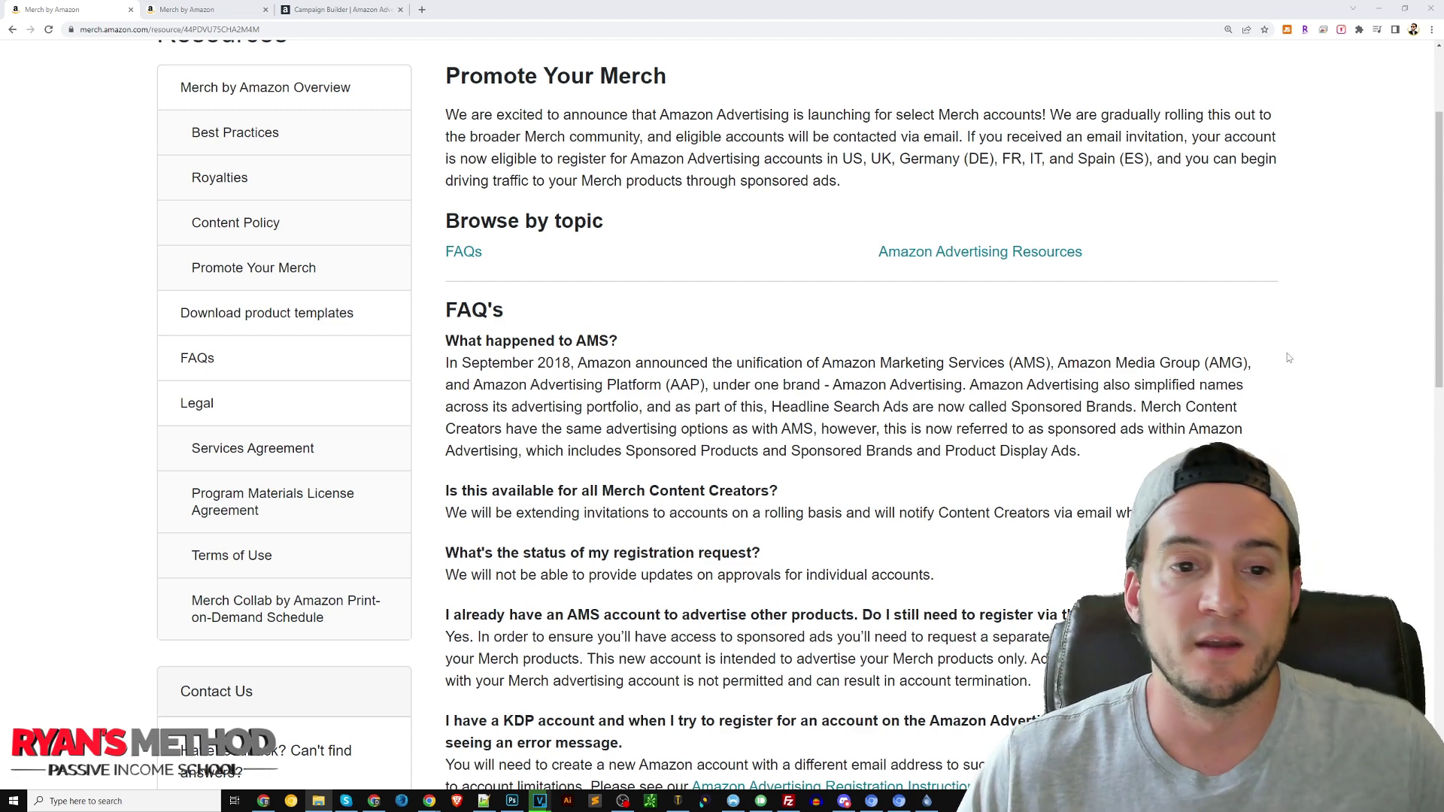
Step: Read the Promote Your Merch FAQs on registration eligibility, existing AMS accounts and the deprecated Vendor Express sign-up
{"action": "scroll", "coordinate": [1289, 397], "scroll_direction": "down", "scroll_amount": 2}
{"action": "scroll", "coordinate": [1290, 396], "scroll_direction": "down", "scroll_amount": 2}
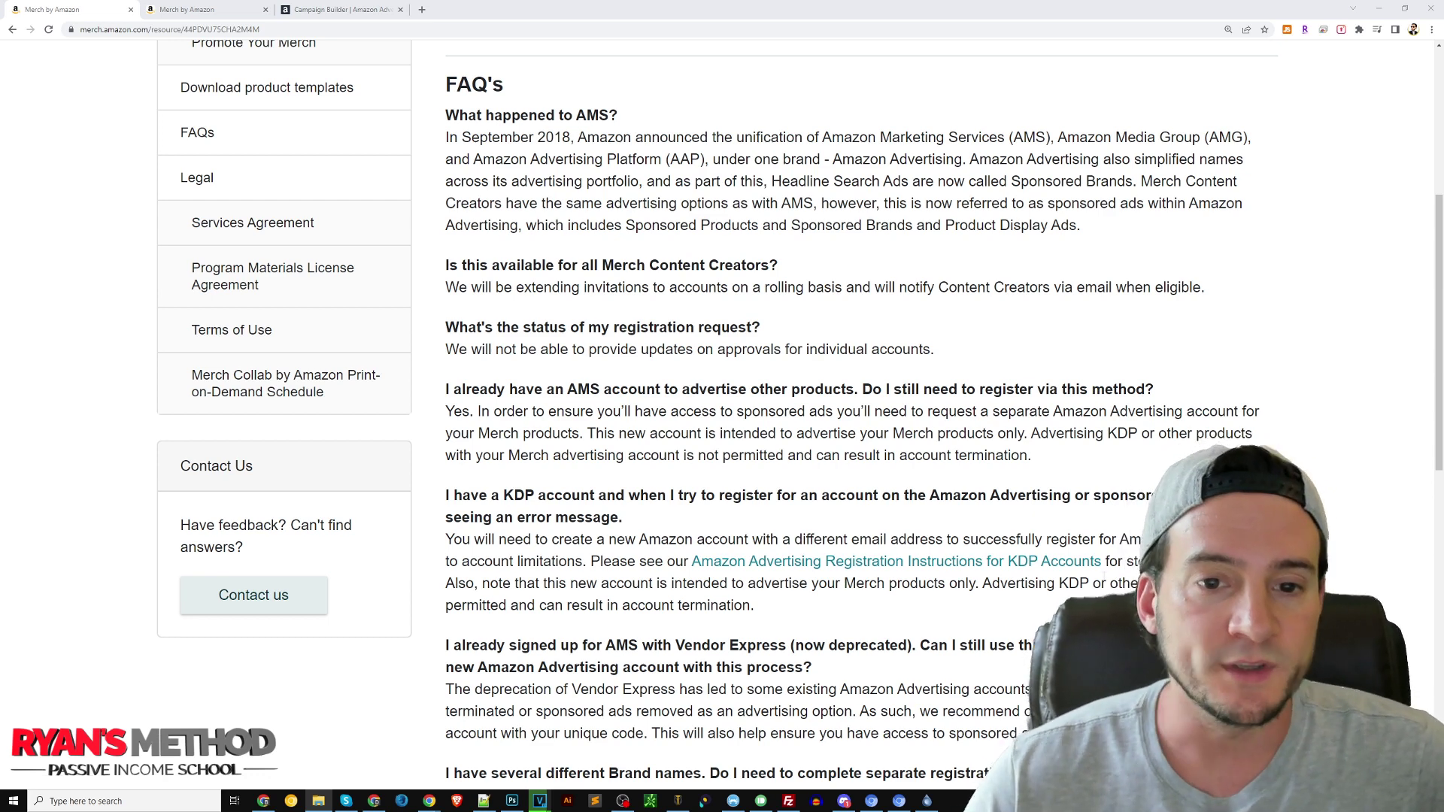
{"action": "scroll", "coordinate": [1104, 576], "scroll_direction": "down", "scroll_amount": 1}
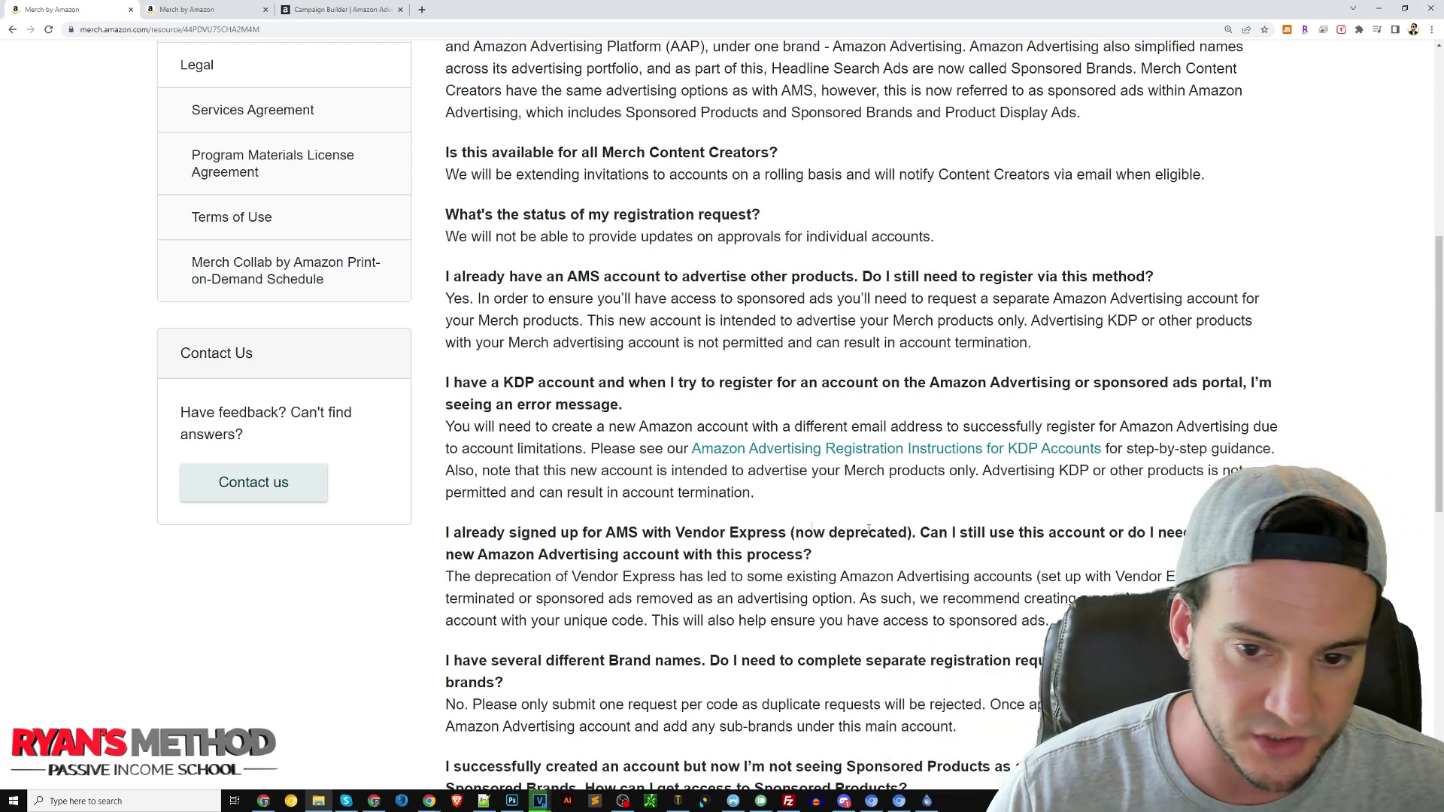
{"action": "left_click_drag", "start_coordinate": [886, 533], "coordinate": [558, 534]}
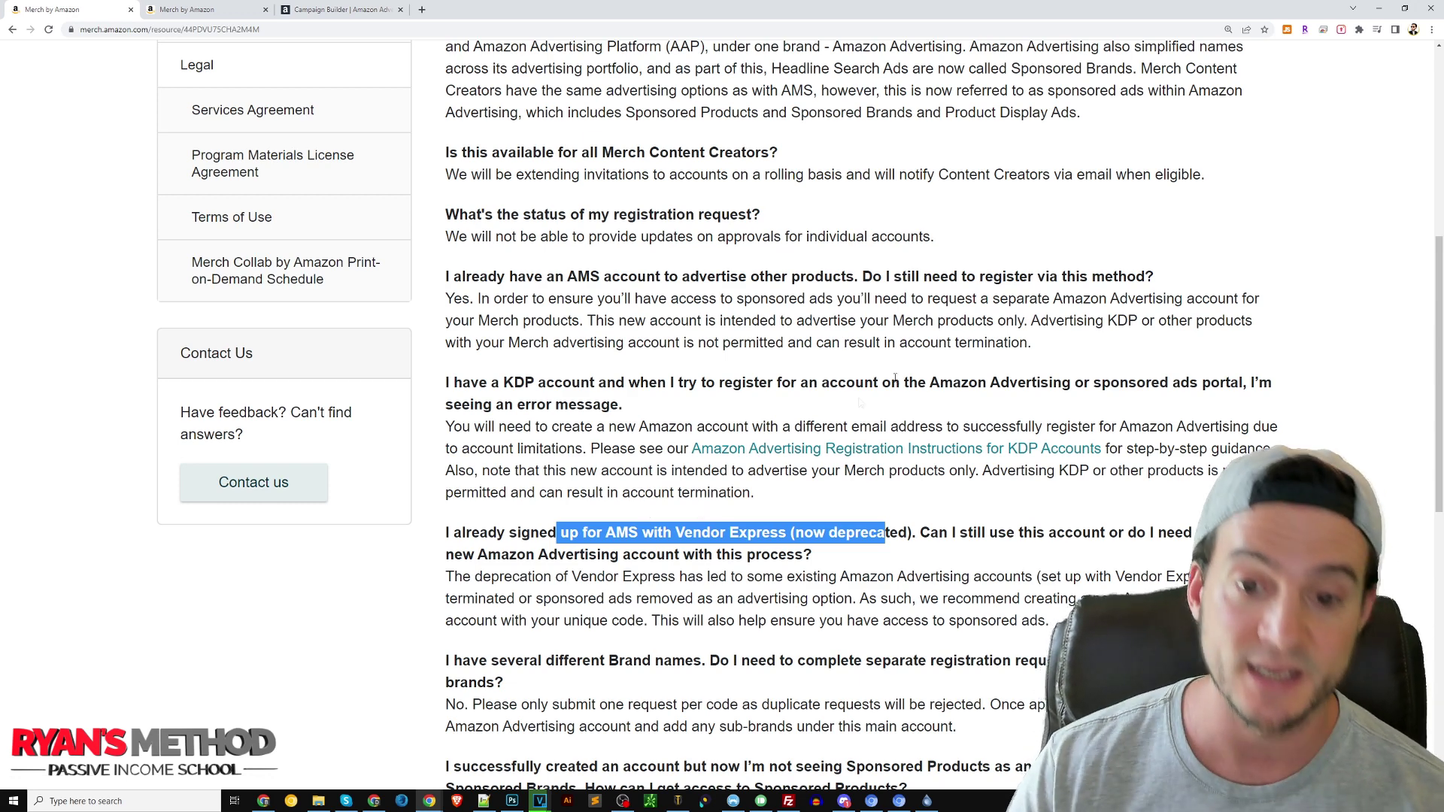
{"action": "double_click", "coordinate": [759, 532]}
{"action": "left_click", "coordinate": [688, 536]}
{"action": "left_click_drag", "start_coordinate": [688, 536], "coordinate": [787, 531]}
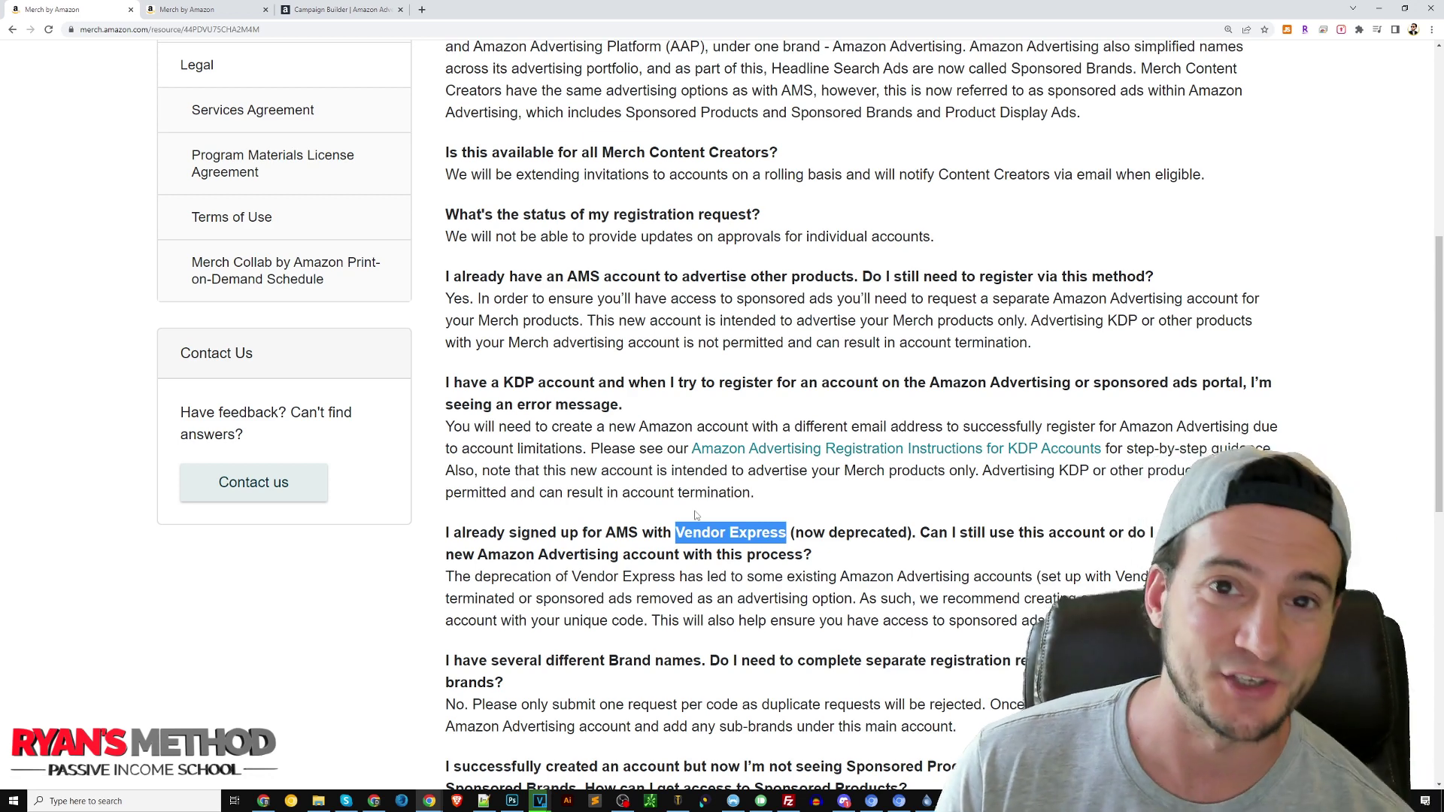
{"action": "left_click", "coordinate": [481, 386]}
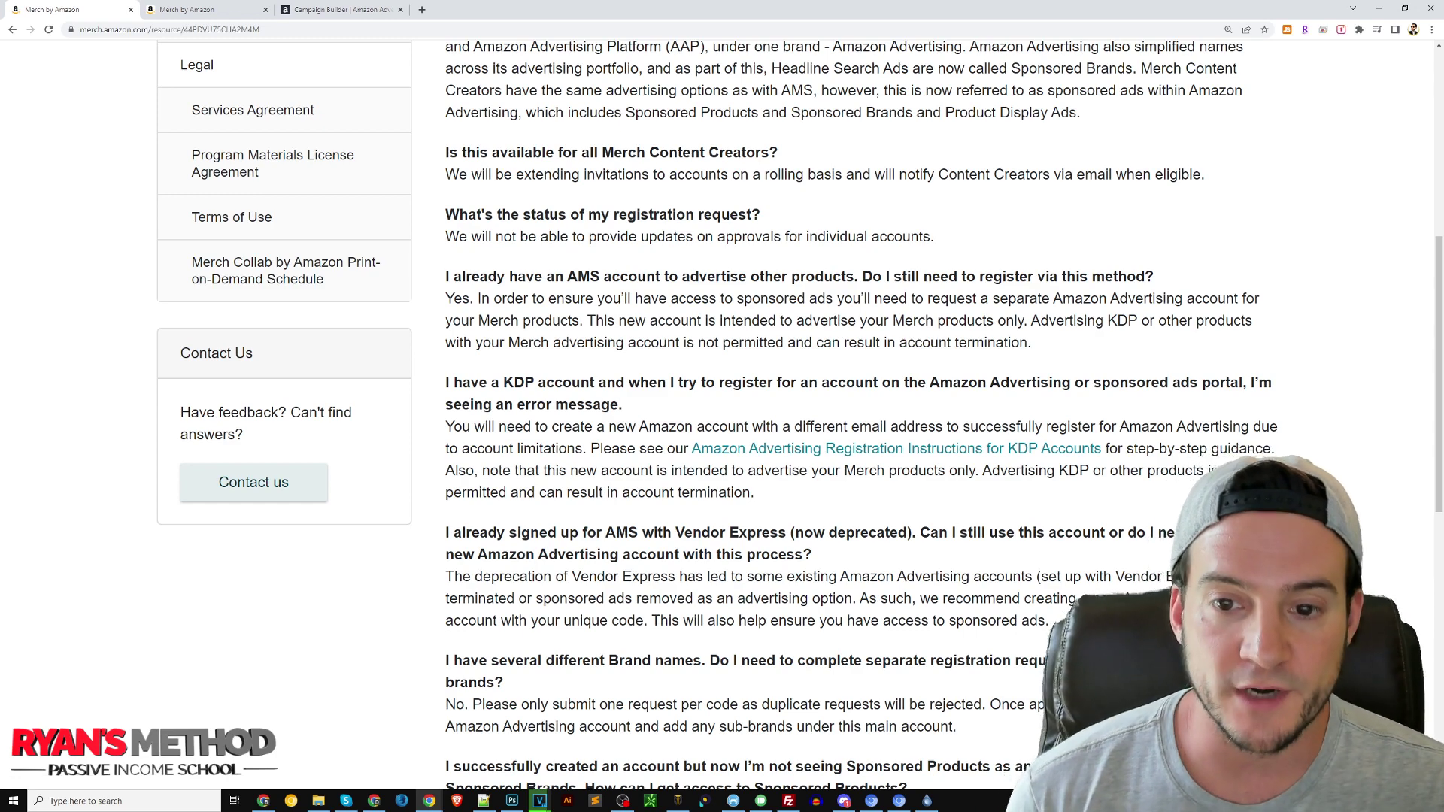
Step: Read the remaining Merch advertising FAQs, covering KDP account registration, multiple brands, Sponsored Products access and help with ads
{"action": "scroll", "coordinate": [1047, 559], "scroll_direction": "down", "scroll_amount": 2}
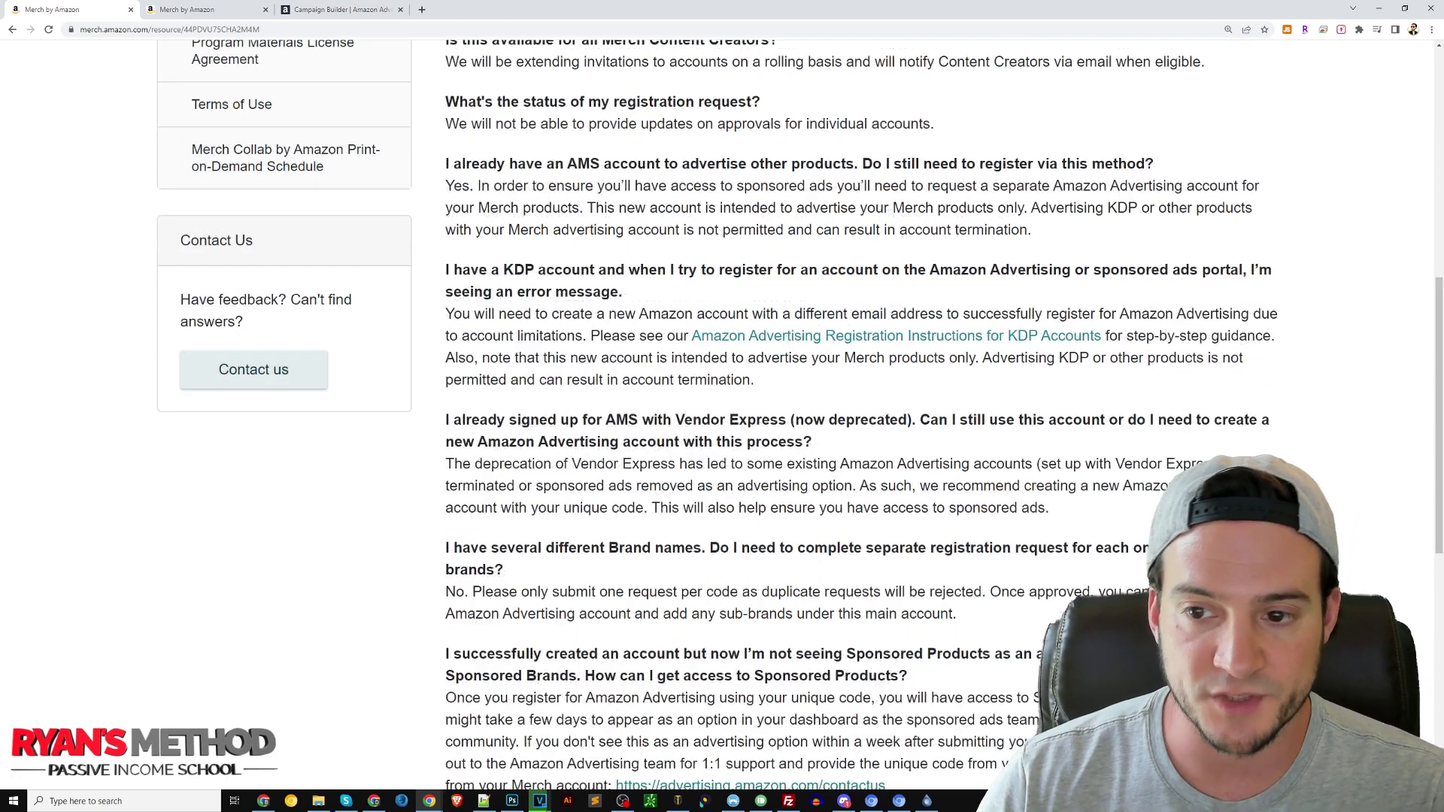
{"action": "scroll", "coordinate": [799, 416], "scroll_direction": "down", "scroll_amount": 1}
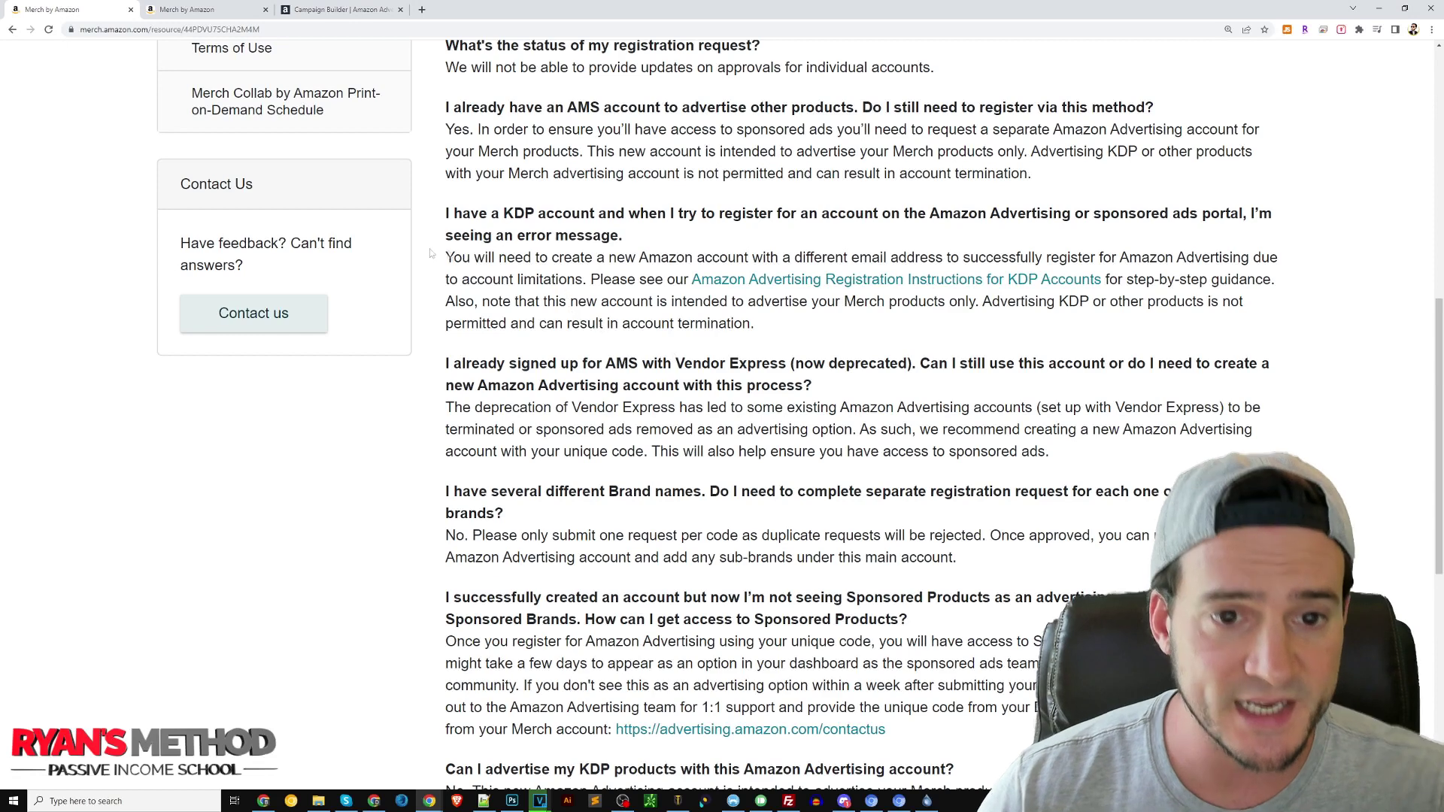
{"action": "left_click_drag", "start_coordinate": [457, 255], "coordinate": [778, 256]}
{"action": "left_click", "coordinate": [796, 255]}
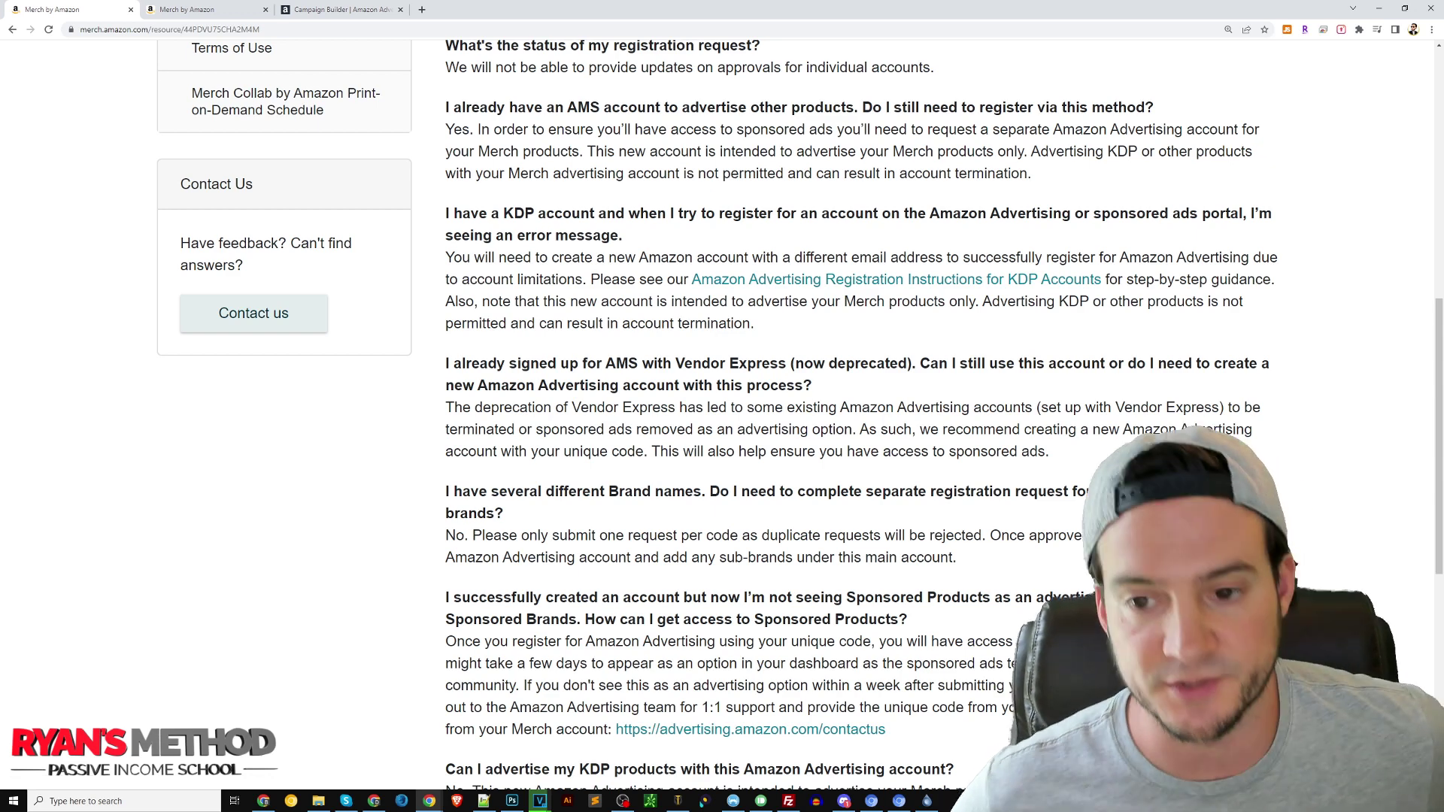
{"action": "scroll", "coordinate": [462, 266], "scroll_direction": "down", "scroll_amount": 3}
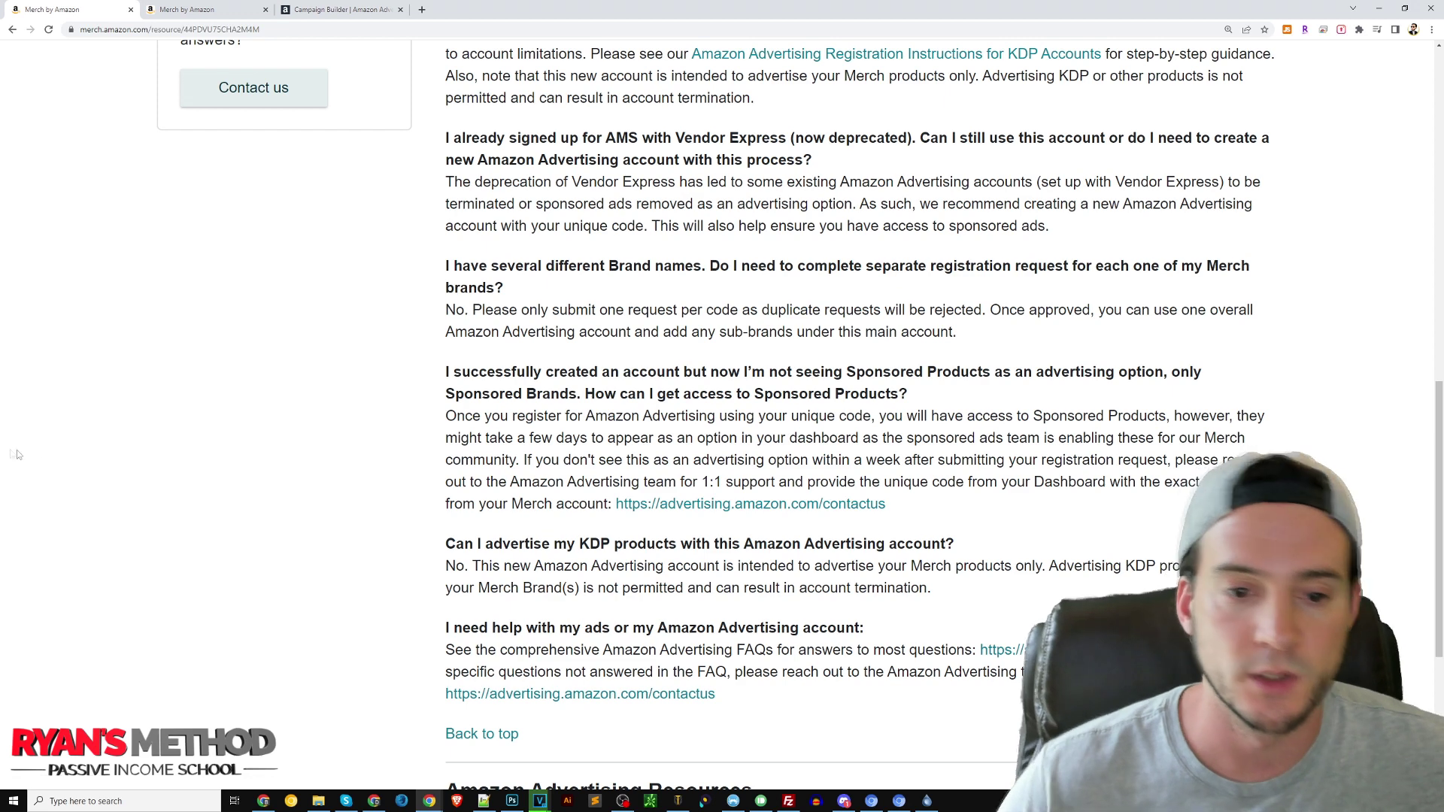
{"action": "scroll", "coordinate": [10, 453], "scroll_direction": "down", "scroll_amount": 1}
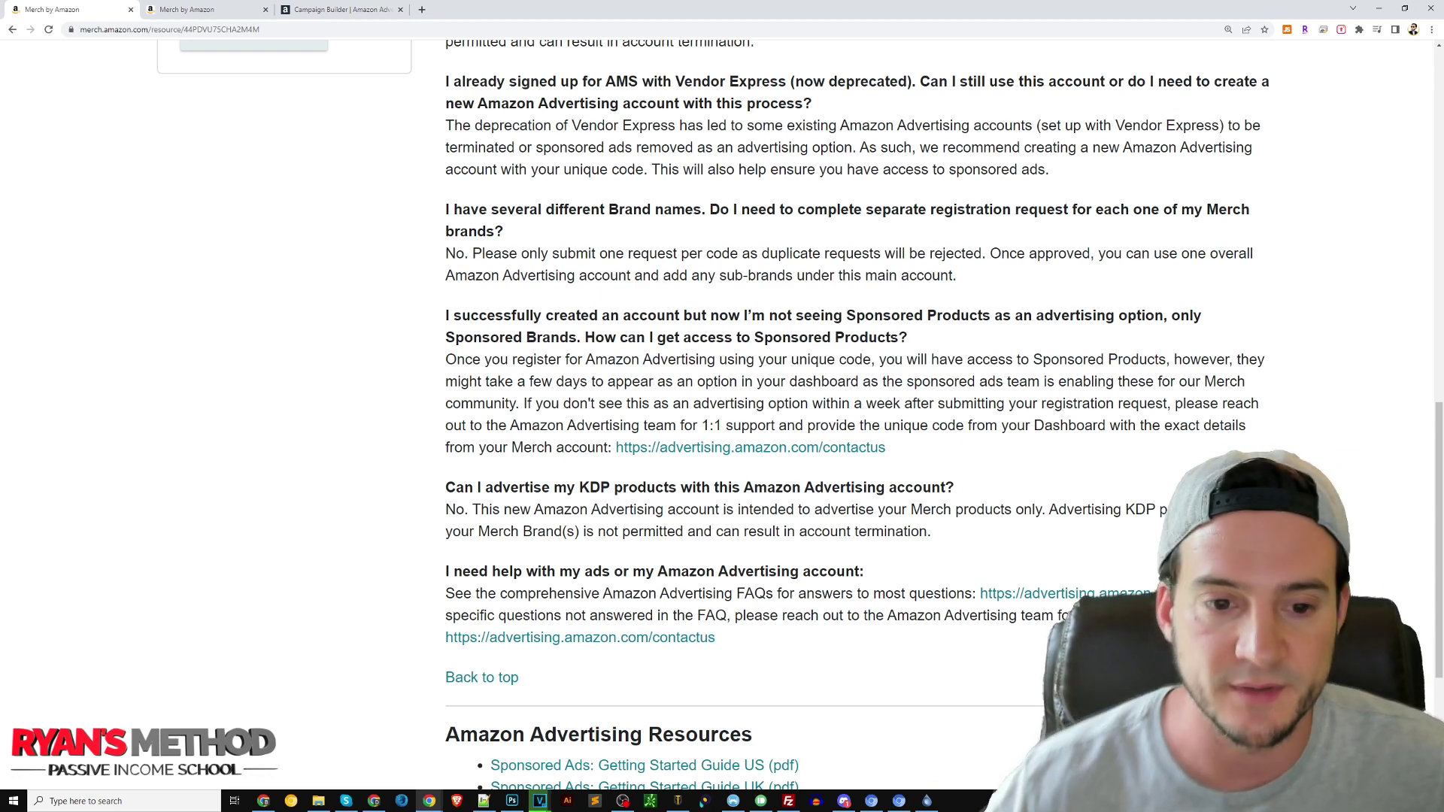
{"action": "scroll", "coordinate": [177, 628], "scroll_direction": "down", "scroll_amount": 1}
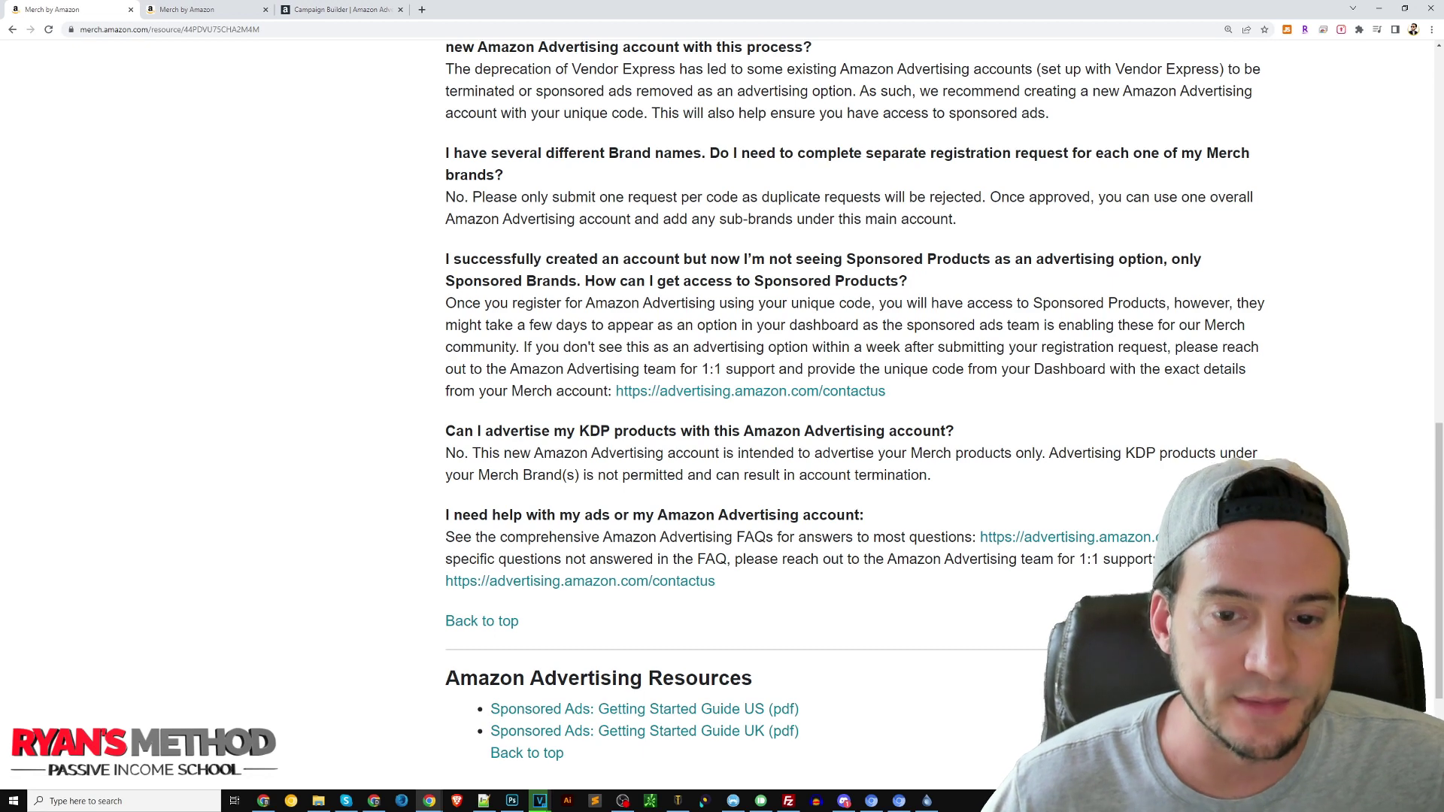
{"action": "left_click_drag", "start_coordinate": [445, 536], "coordinate": [823, 535]}
{"action": "left_click", "coordinate": [824, 536]}
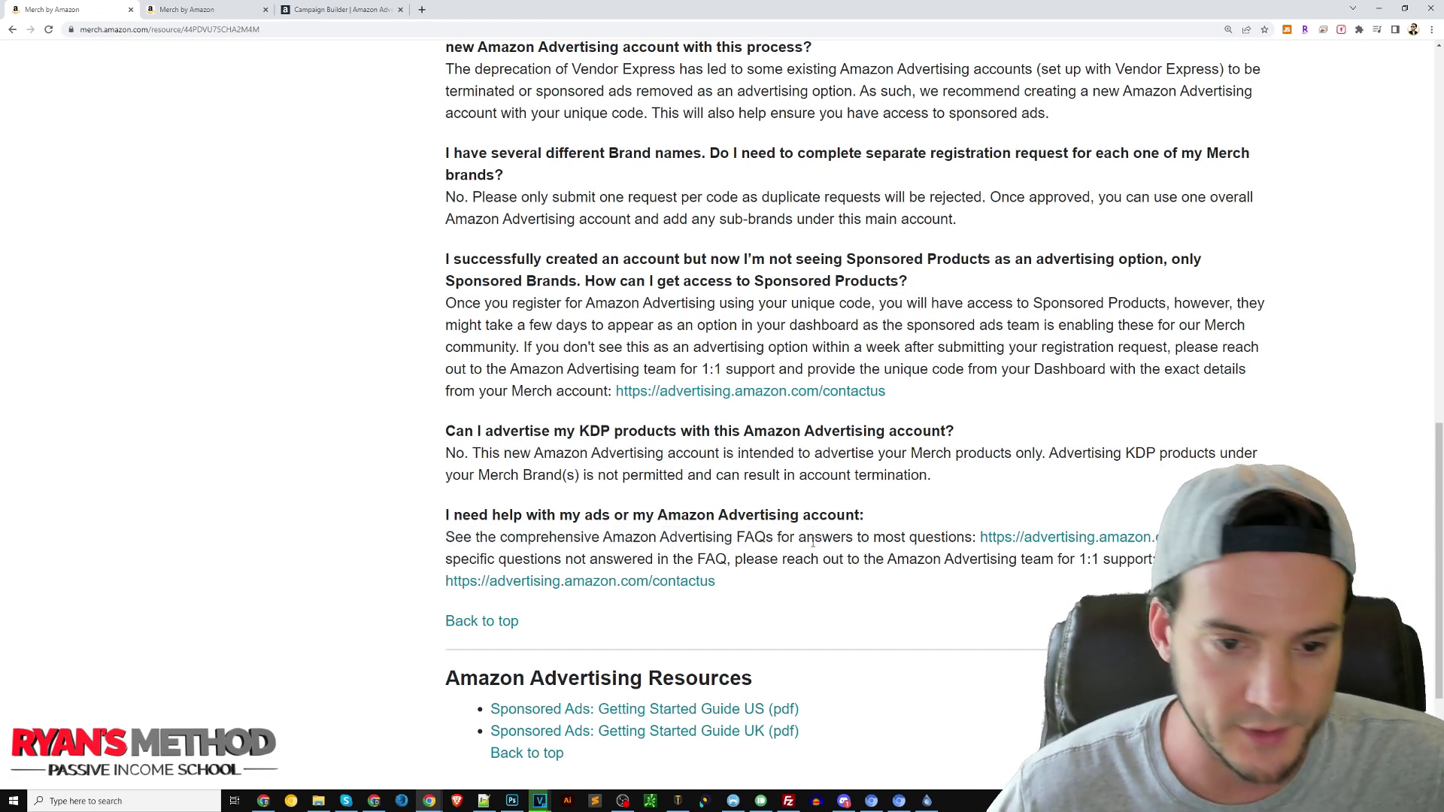
{"action": "left_click_drag", "start_coordinate": [758, 588], "coordinate": [442, 576]}
{"action": "left_click", "coordinate": [381, 472]}
Step: Return to the start of the Resources page and enlarge its header to inspect the Advertise link
{"action": "scroll", "coordinate": [382, 483], "scroll_direction": "up", "scroll_amount": 20}
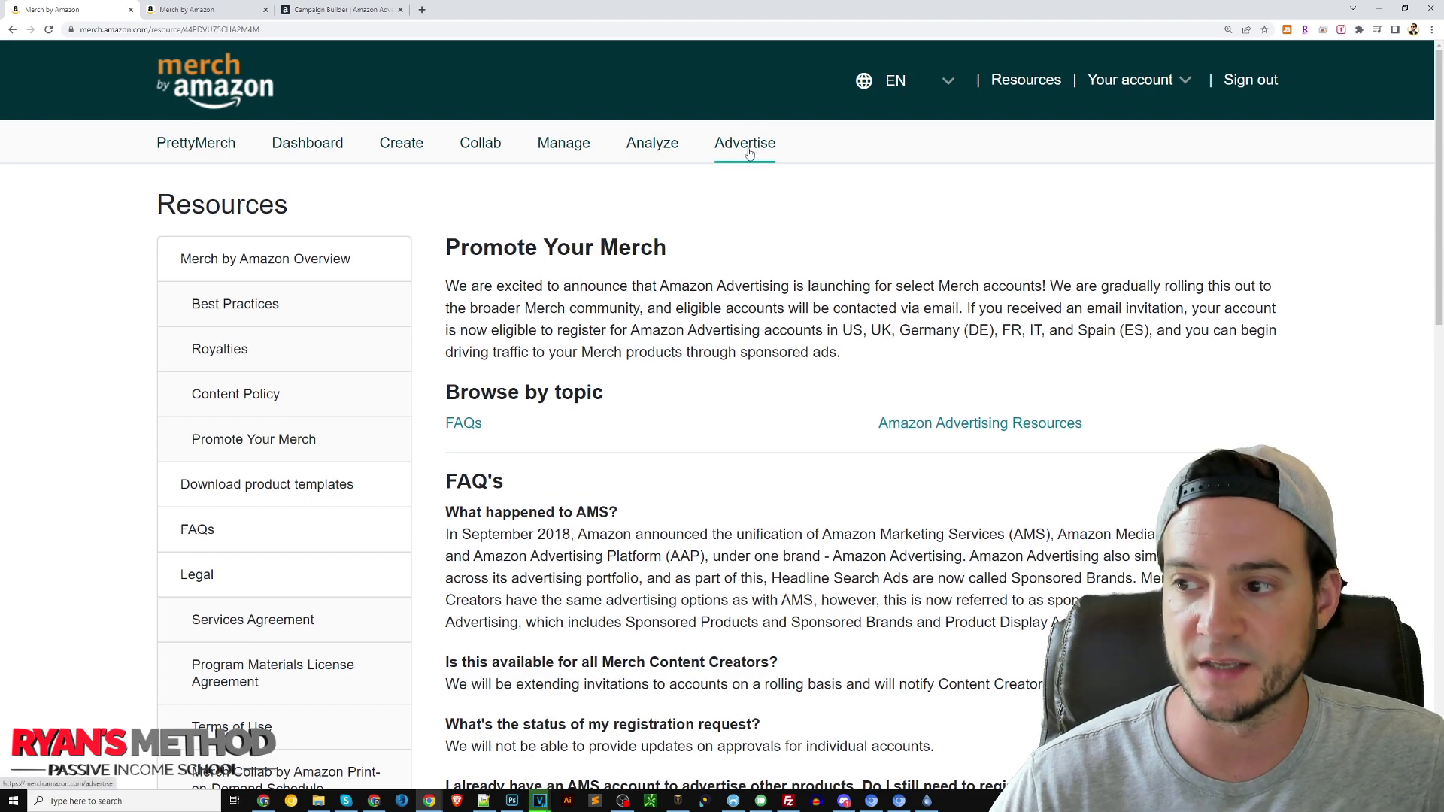
{"action": "scroll", "coordinate": [750, 153], "scroll_direction": "up", "scroll_amount": 4}
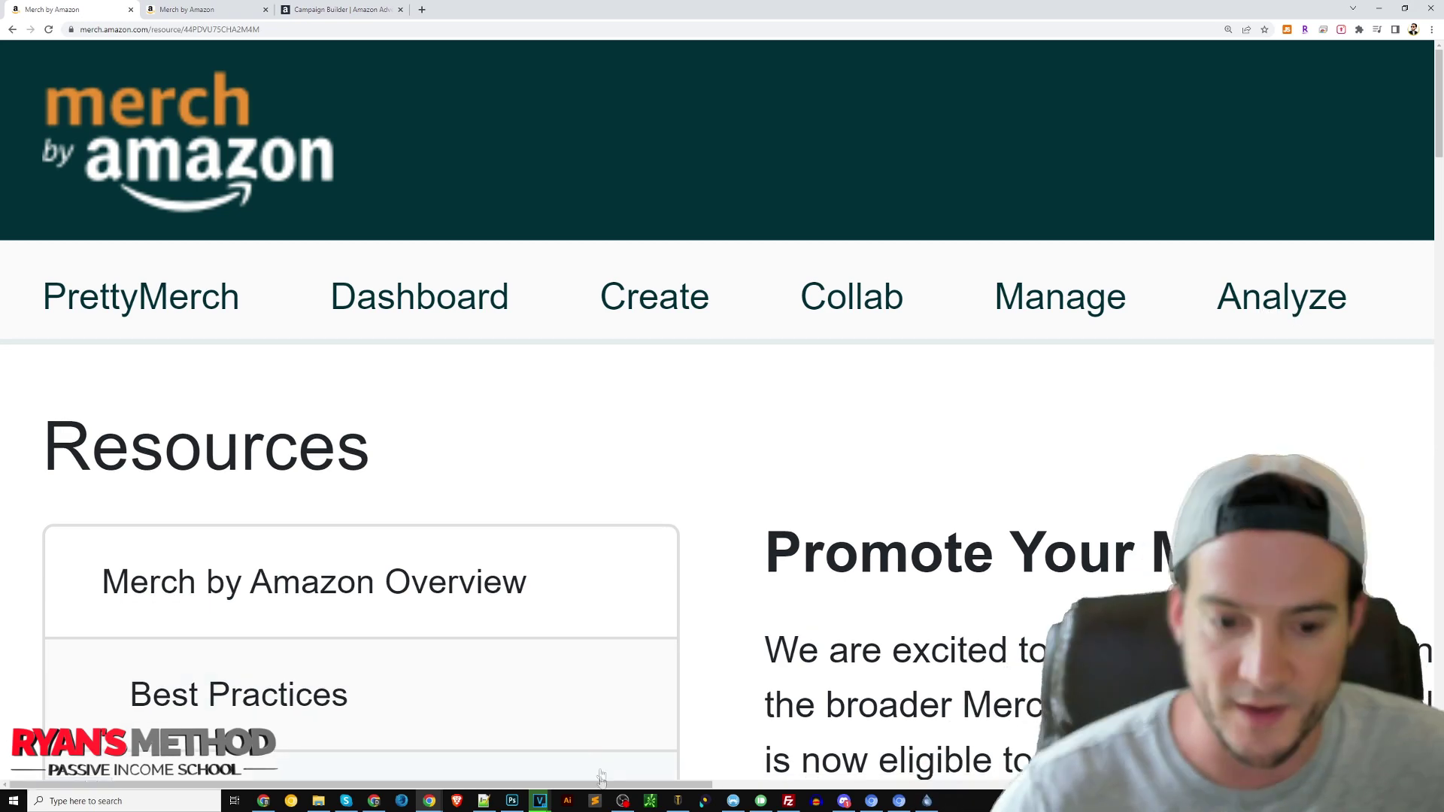
{"action": "left_click_drag", "start_coordinate": [600, 790], "coordinate": [980, 790]}
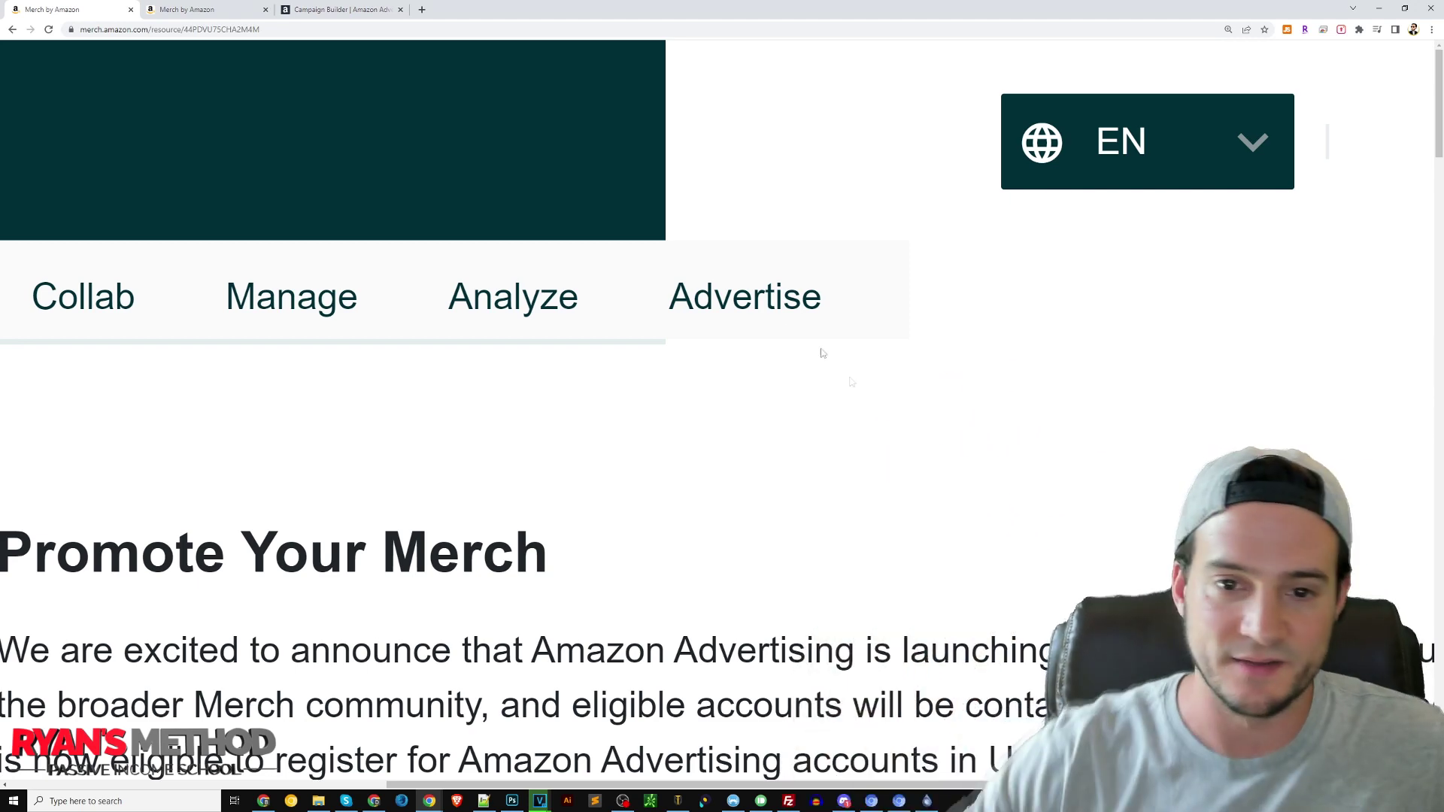
Step: Switch to the open Merch Advertise page and review its country choices for creating or managing a campaign
{"action": "key", "text": "ctrl+Tab"}
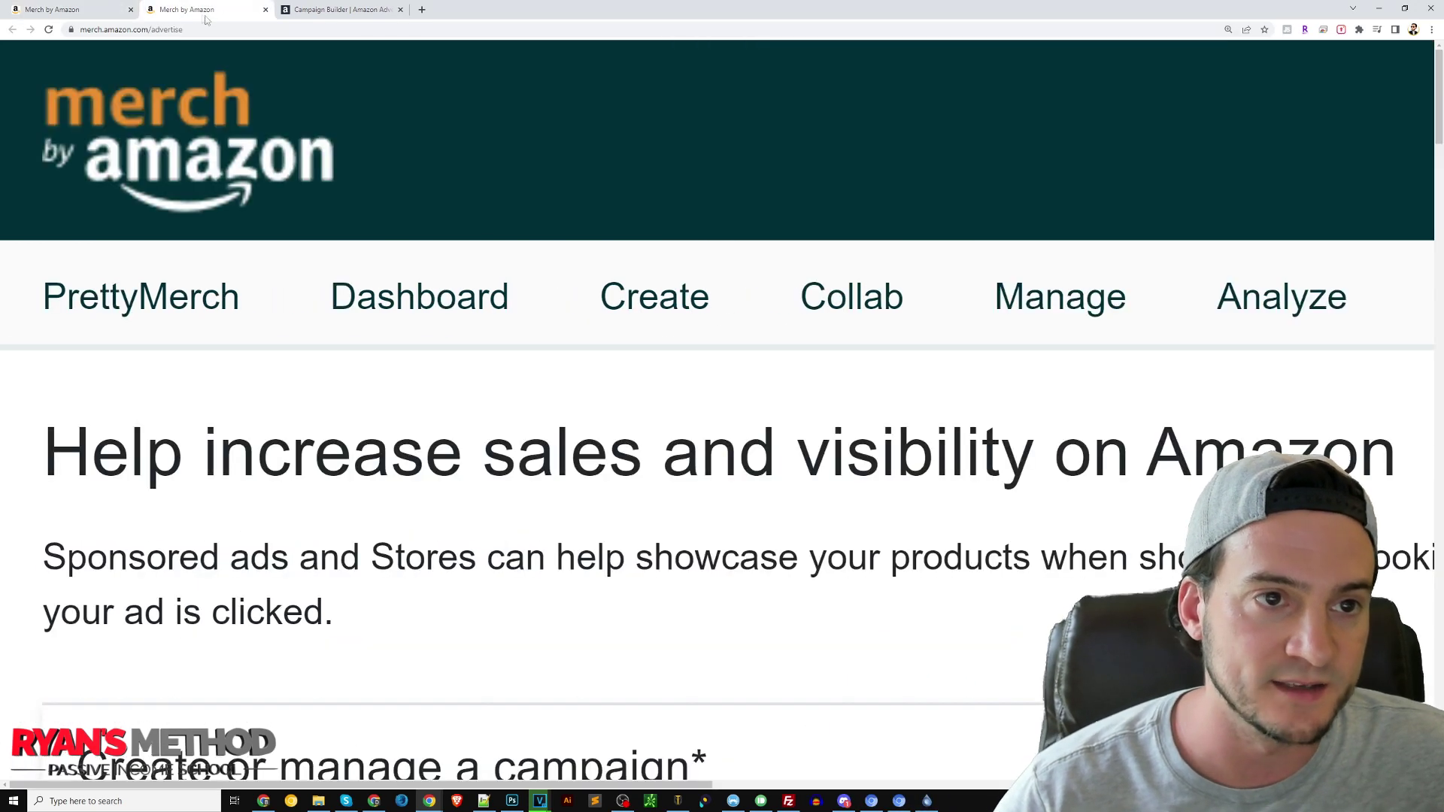
{"action": "key", "text": "ctrl+minus"}
{"action": "key", "text": "ctrl+minus"}
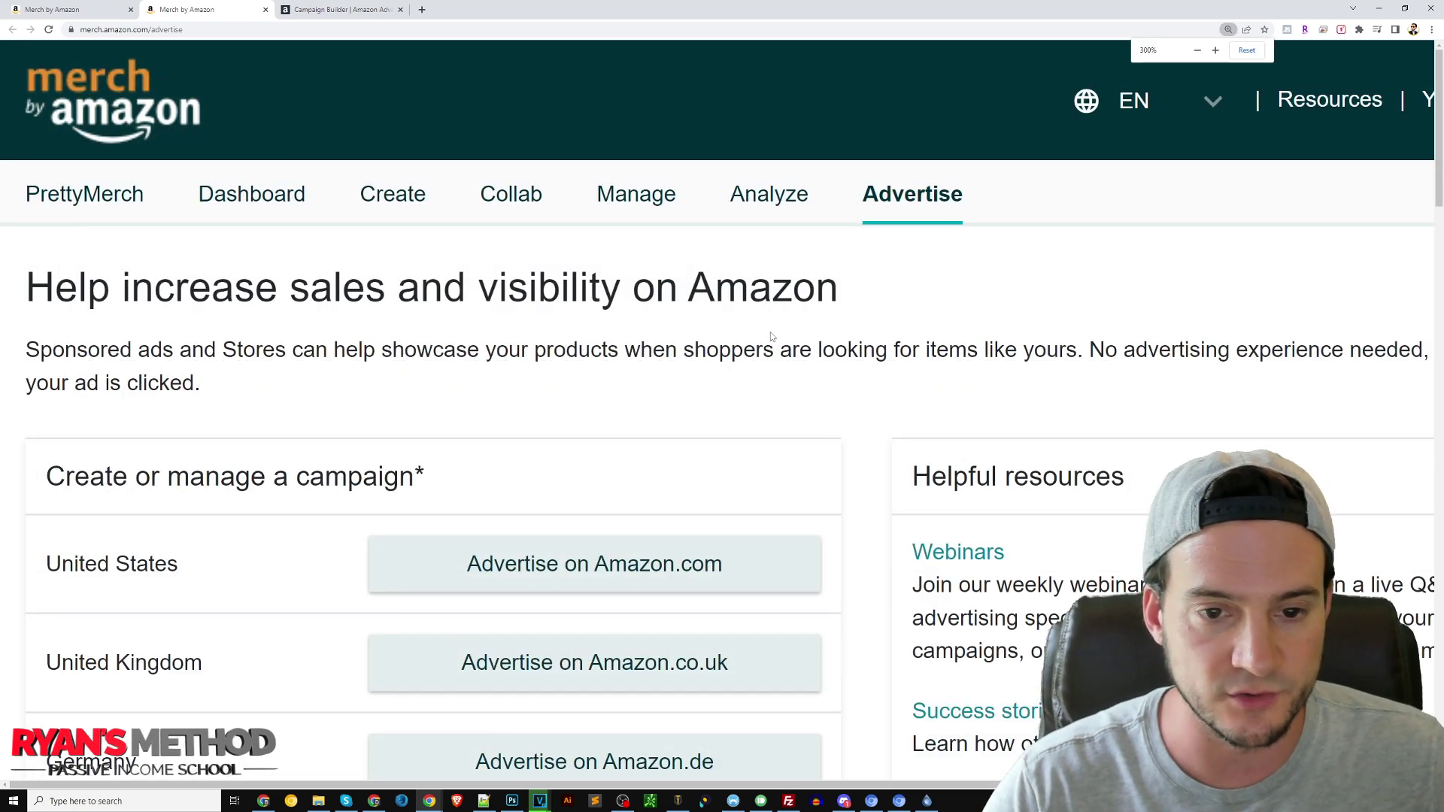
{"action": "scroll", "coordinate": [770, 331], "scroll_direction": "down", "scroll_amount": 1}
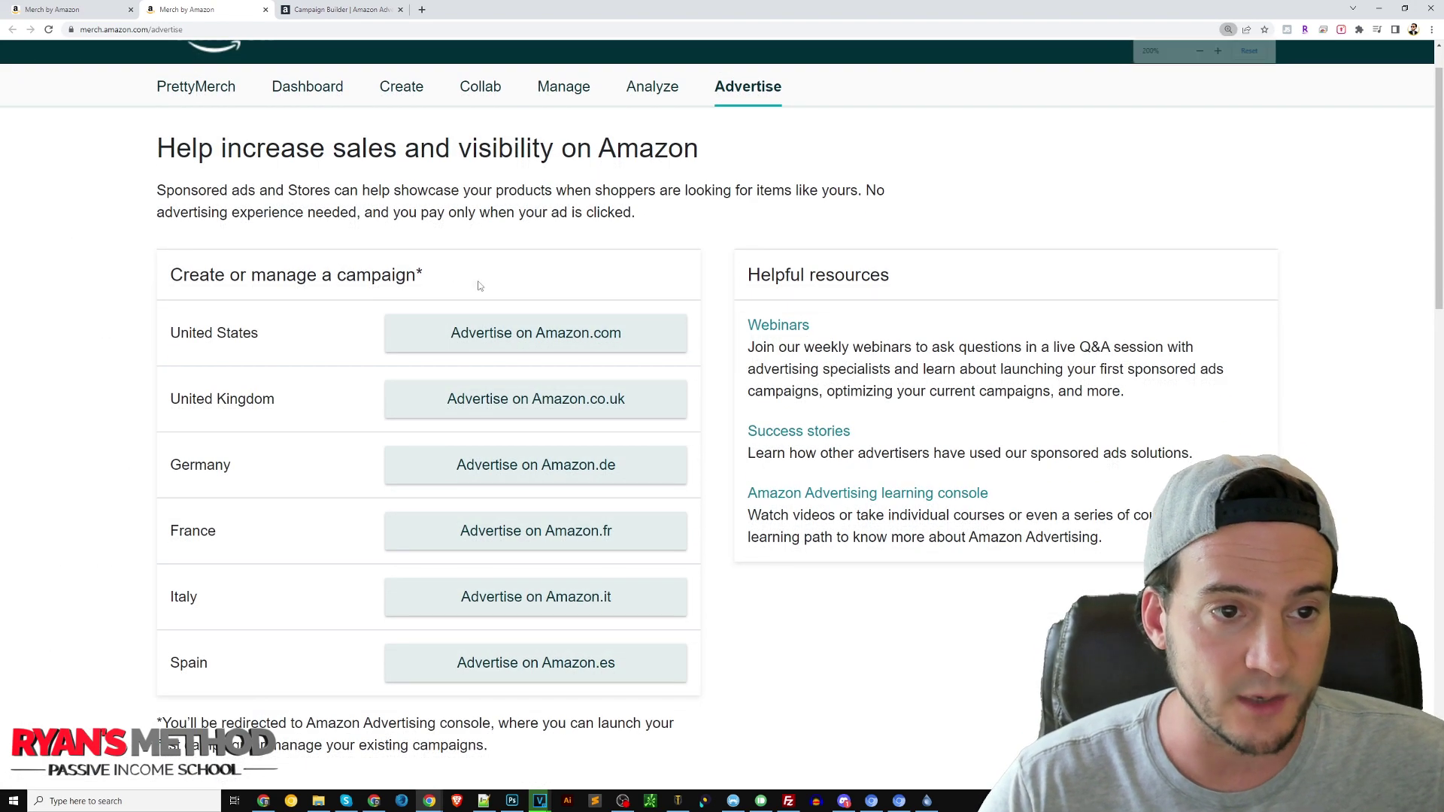
{"action": "left_click_drag", "start_coordinate": [477, 282], "coordinate": [162, 283]}
{"action": "left_click", "coordinate": [402, 291]}
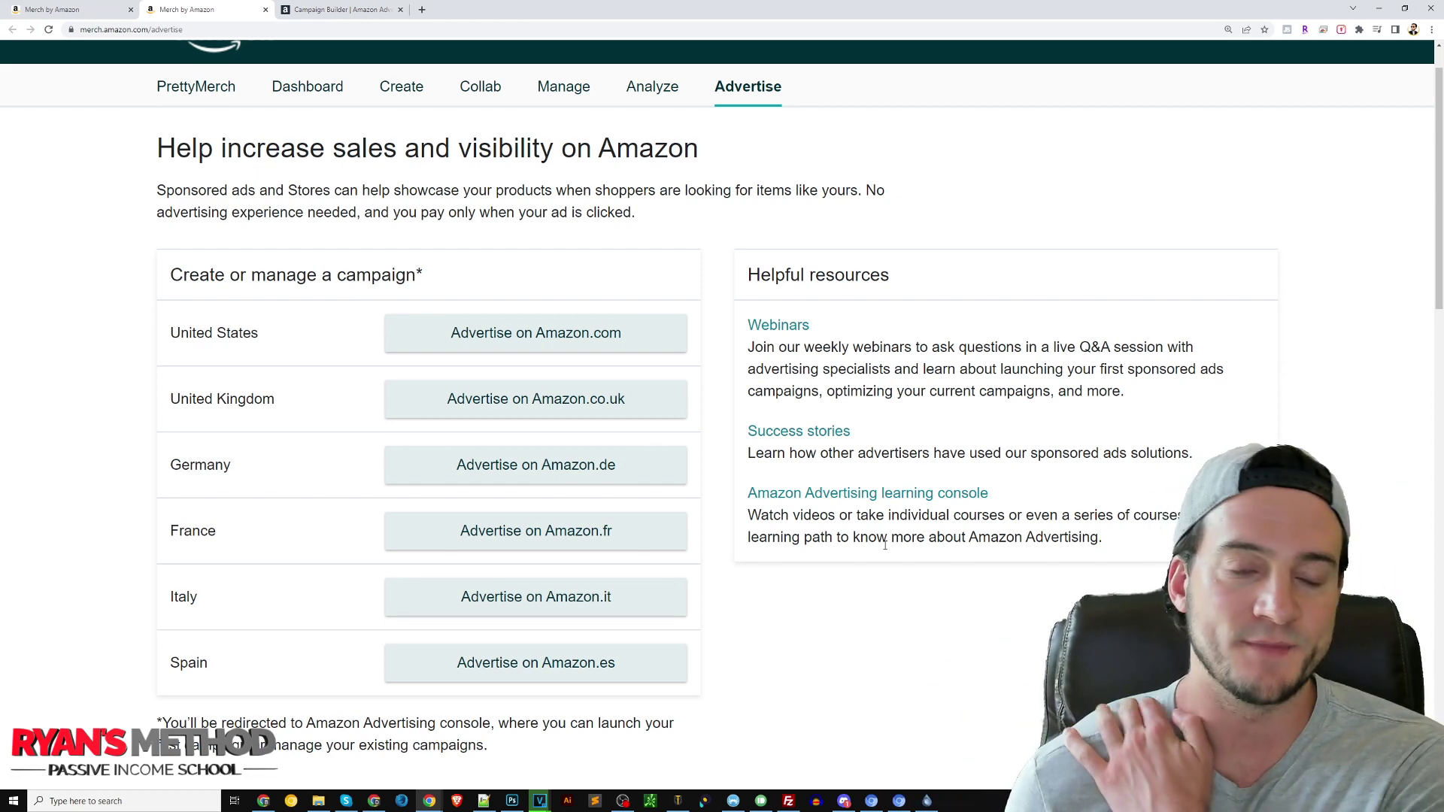
Step: Switch to the open Campaign Builder page and examine the new campaign's ad group name, product selection and other sections
{"action": "left_click", "coordinate": [348, 16]}
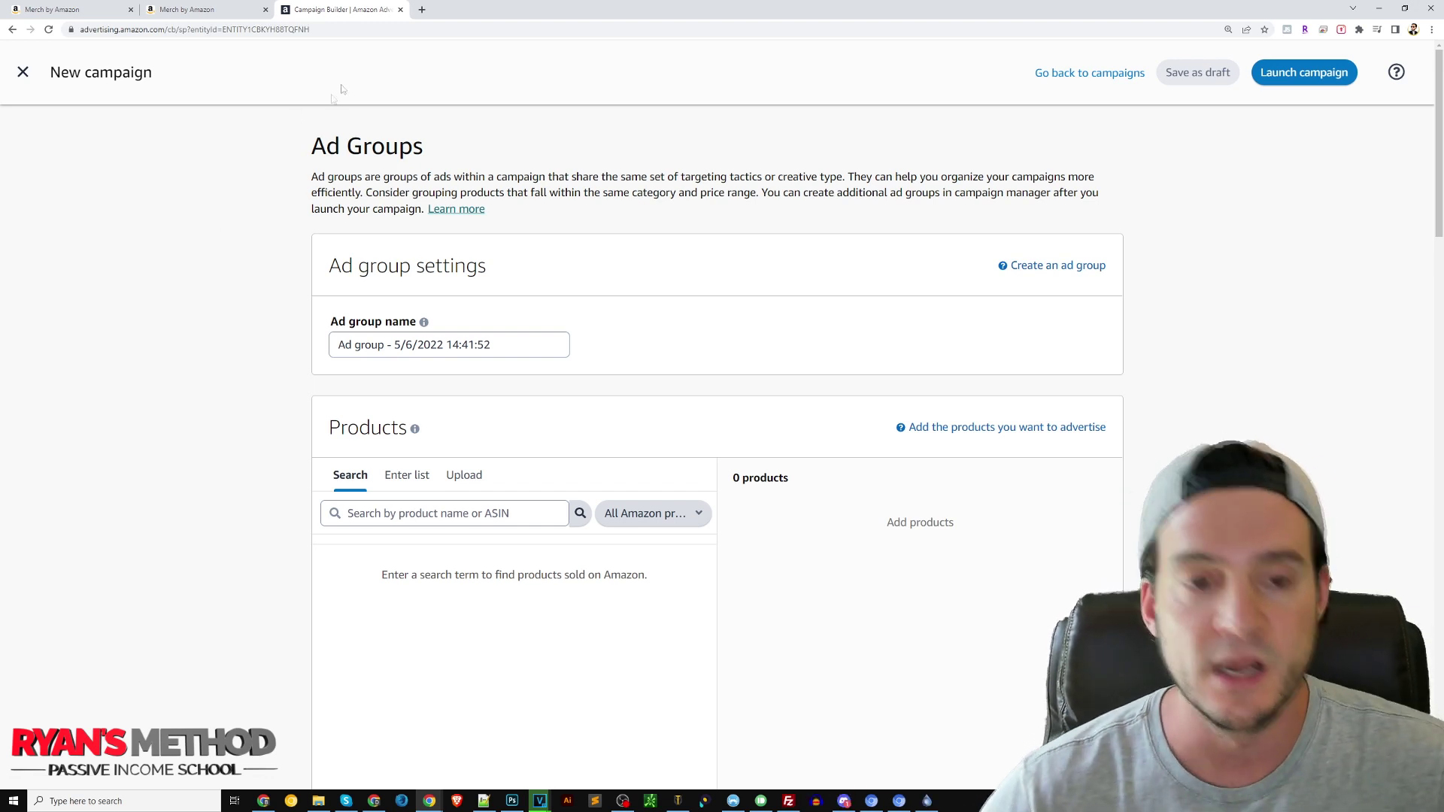
{"action": "scroll", "coordinate": [156, 182], "scroll_direction": "down", "scroll_amount": 1}
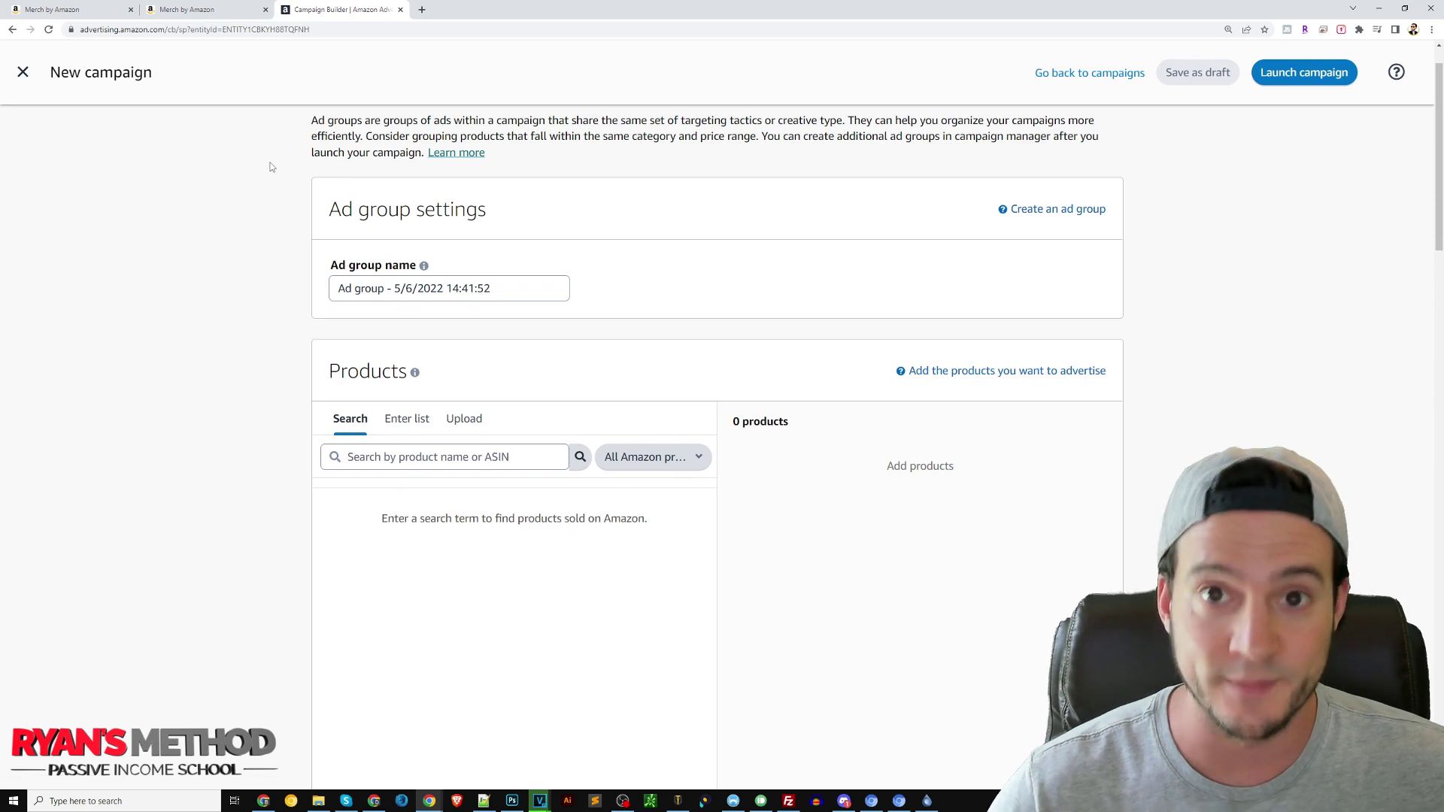
{"action": "scroll", "coordinate": [271, 167], "scroll_direction": "up", "scroll_amount": 1}
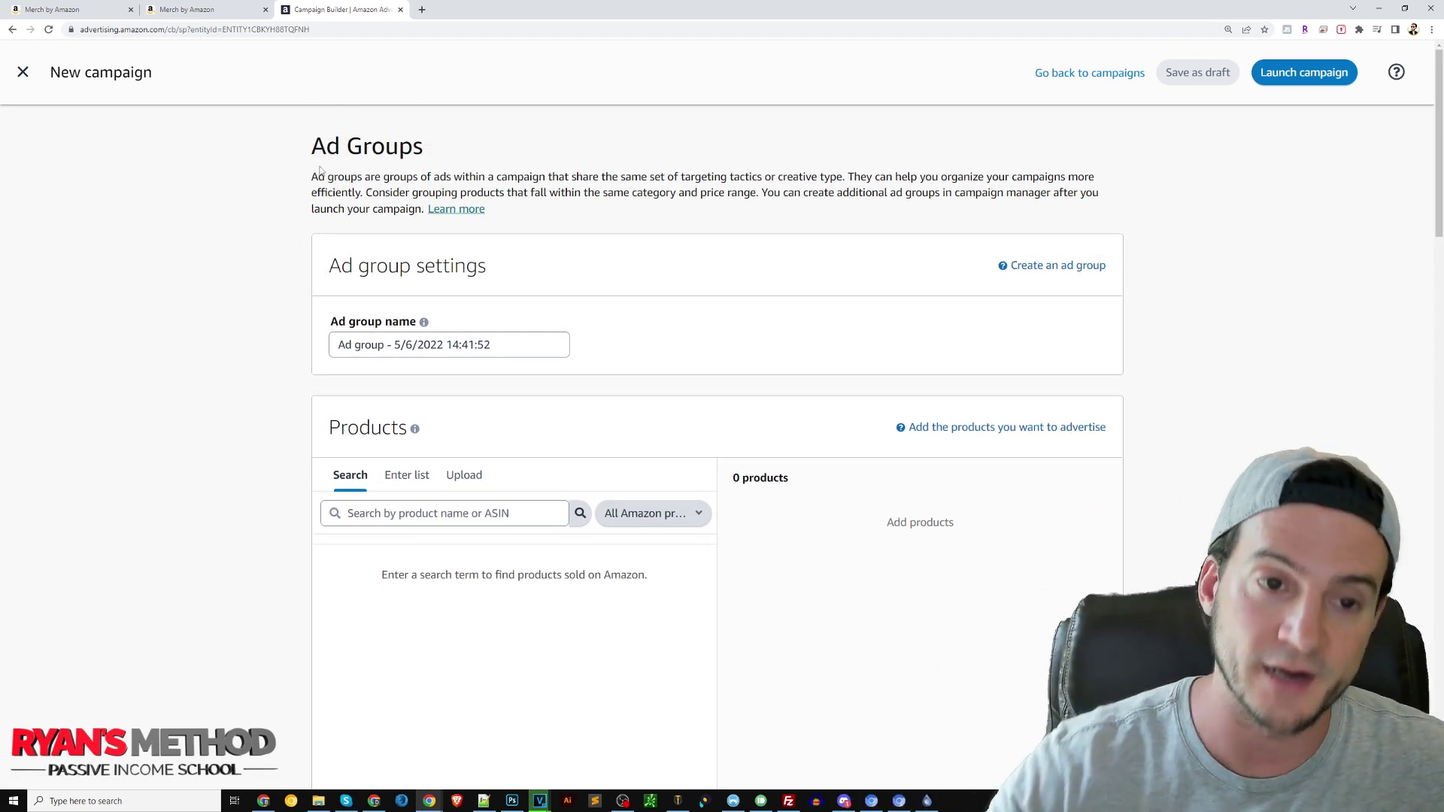
{"action": "scroll", "coordinate": [316, 171], "scroll_direction": "down", "scroll_amount": 3}
{"action": "scroll", "coordinate": [300, 188], "scroll_direction": "up", "scroll_amount": 3}
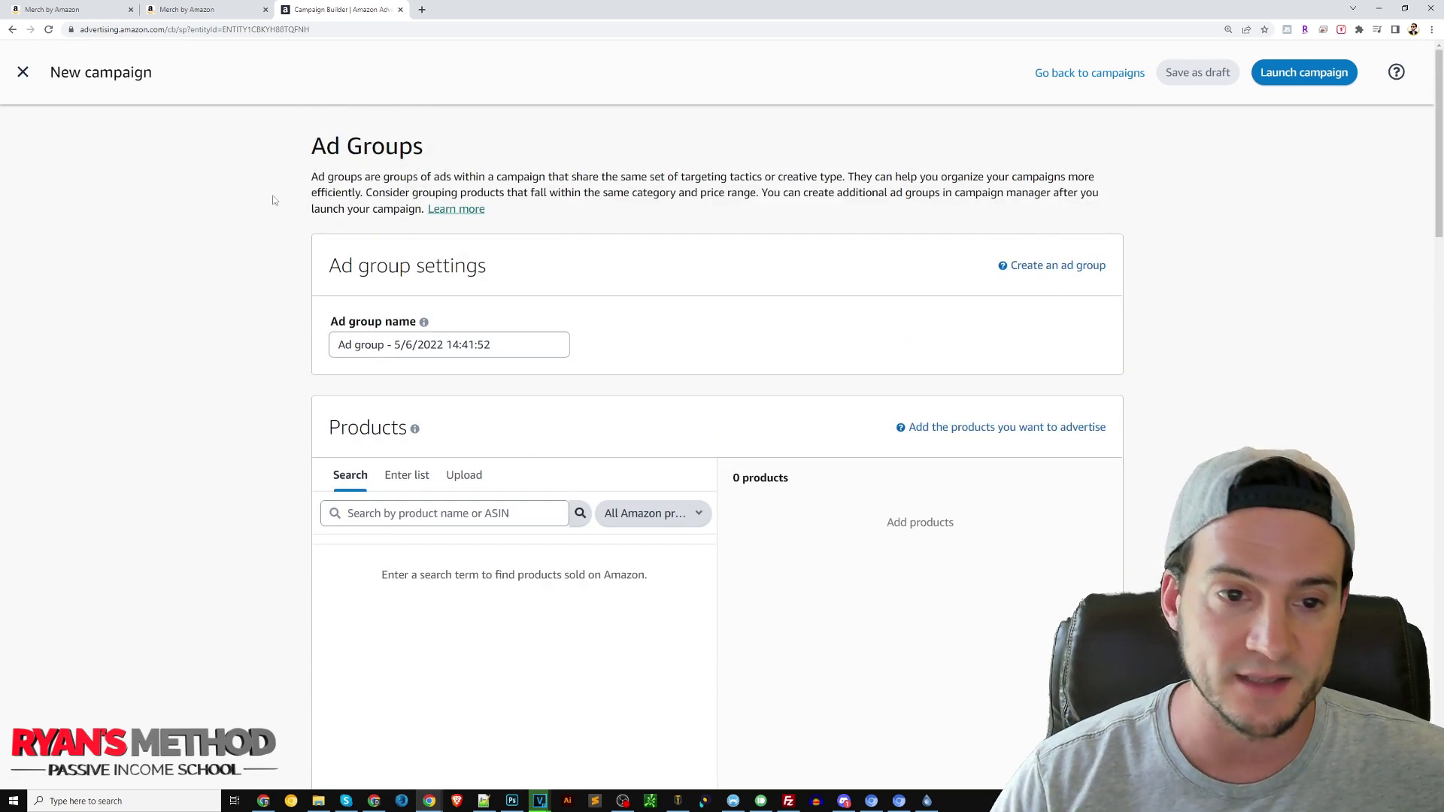
{"action": "triple_click", "coordinate": [548, 345]}
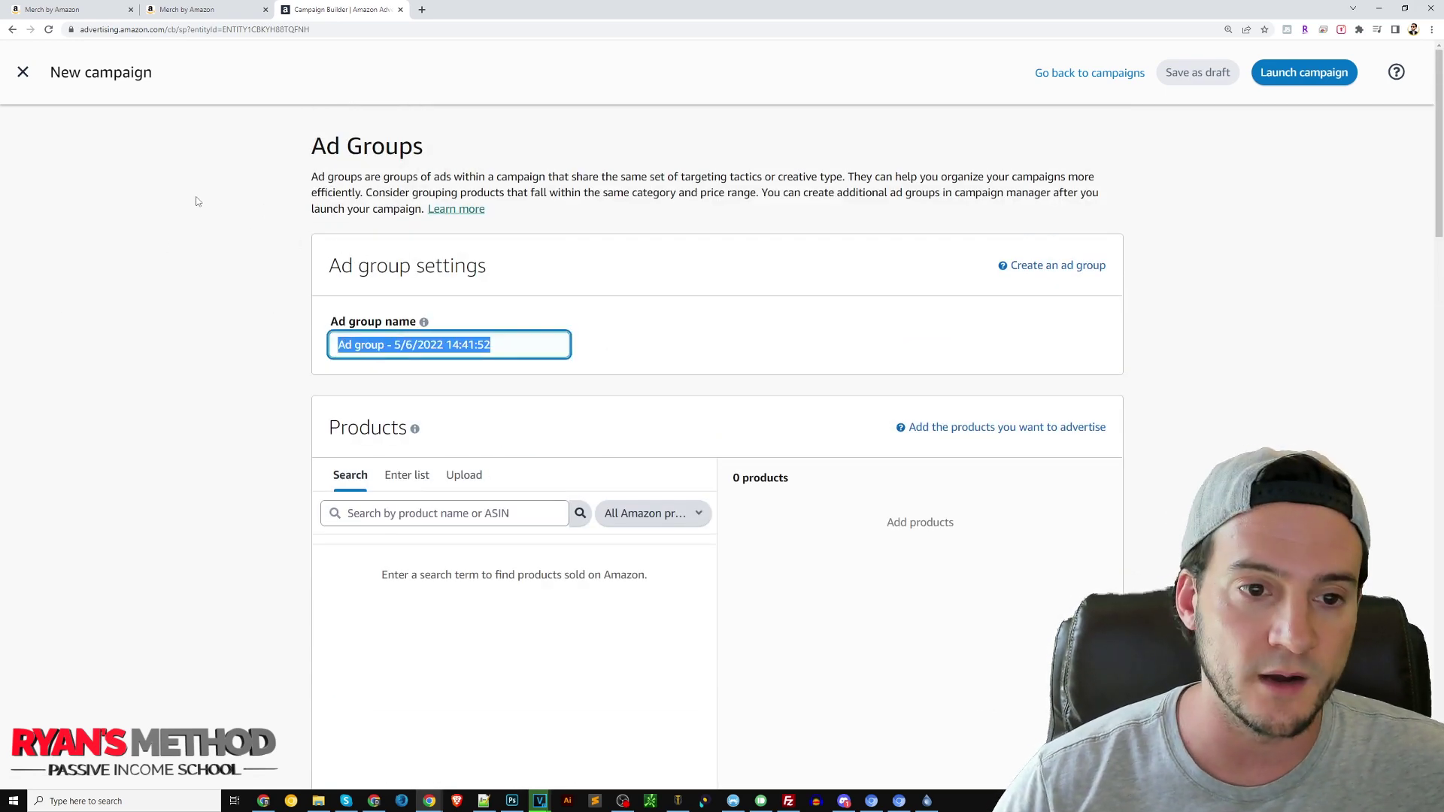
{"action": "left_click", "coordinate": [200, 201]}
{"action": "scroll", "coordinate": [219, 278], "scroll_direction": "down", "scroll_amount": 5}
{"action": "scroll", "coordinate": [222, 245], "scroll_direction": "down", "scroll_amount": 5}
{"action": "scroll", "coordinate": [215, 273], "scroll_direction": "up", "scroll_amount": 9}
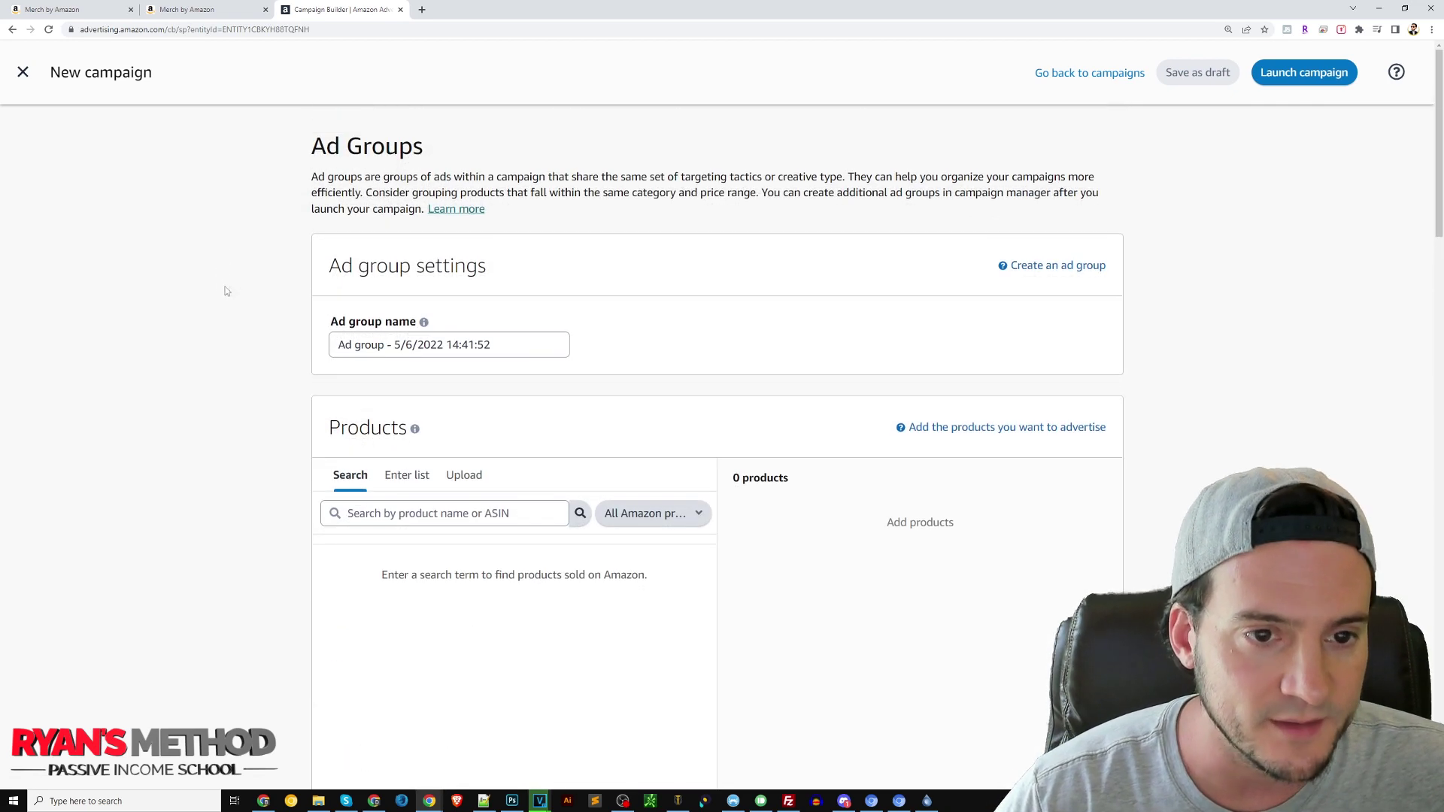
{"action": "scroll", "coordinate": [137, 344], "scroll_direction": "down", "scroll_amount": 2}
{"action": "scroll", "coordinate": [226, 350], "scroll_direction": "down", "scroll_amount": 1}
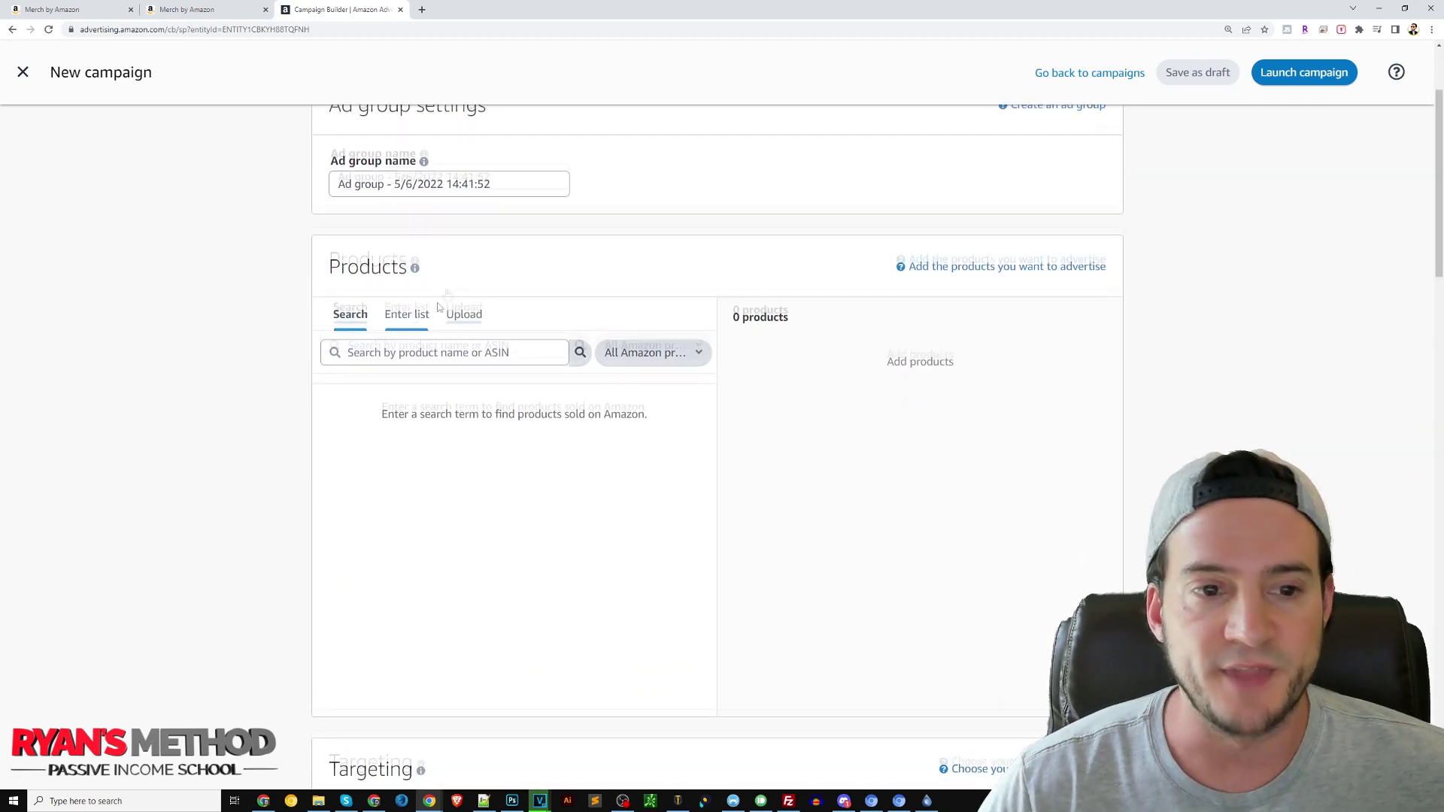
Step: Set the default bid for automatic targeting to $0.05 in the new campaign
{"action": "scroll", "coordinate": [243, 352], "scroll_direction": "down", "scroll_amount": 4}
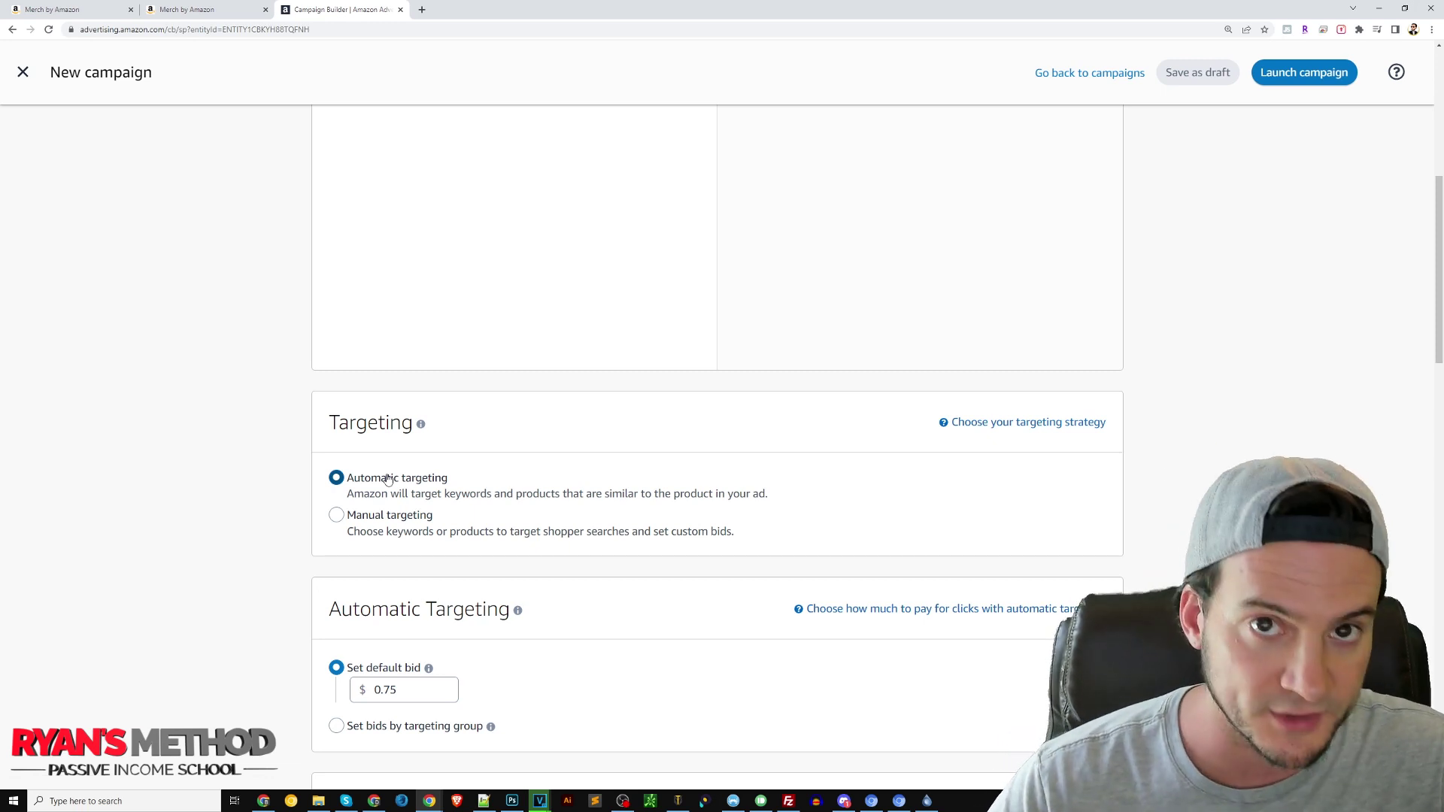
{"action": "scroll", "coordinate": [388, 479], "scroll_direction": "down", "scroll_amount": 2}
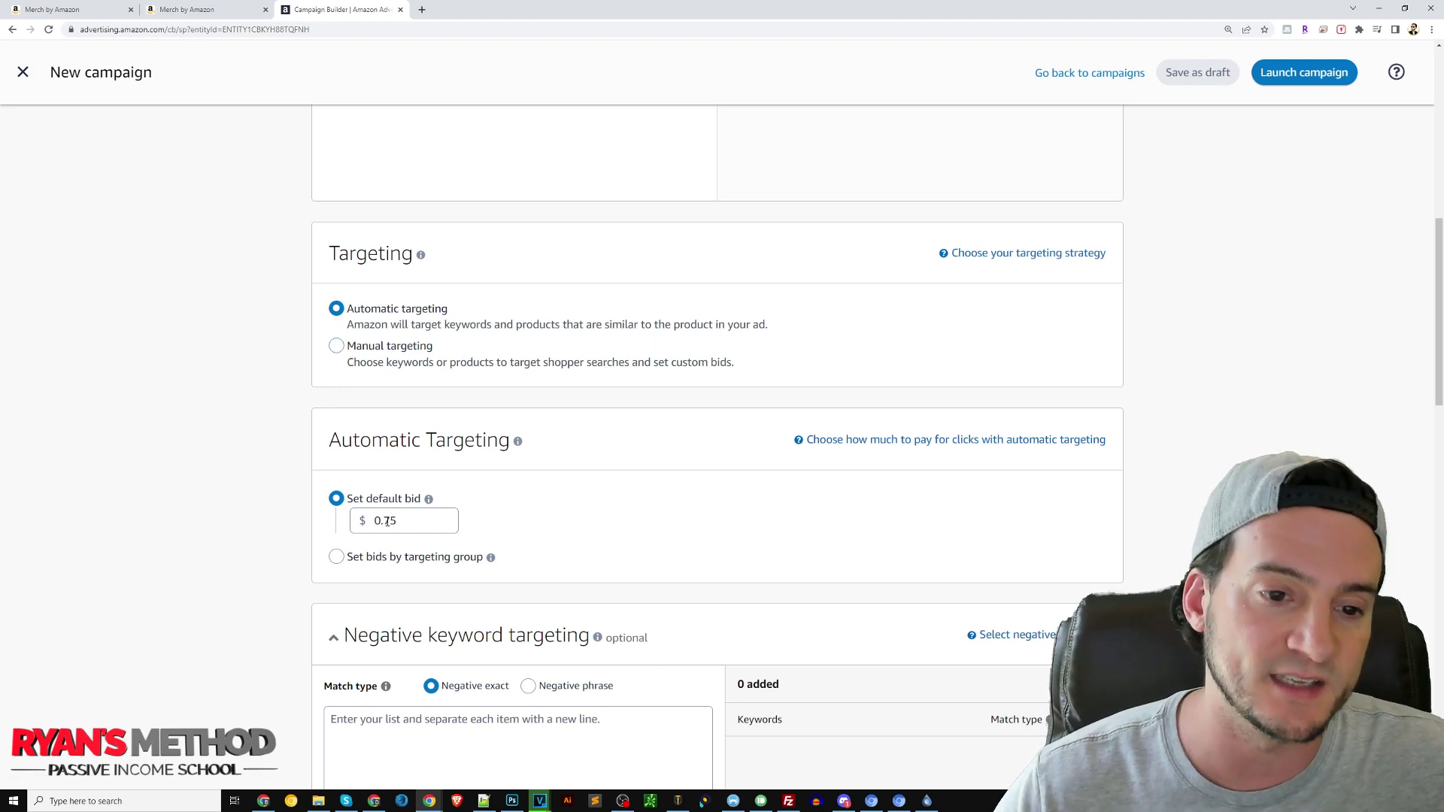
{"action": "left_click", "coordinate": [434, 521]}
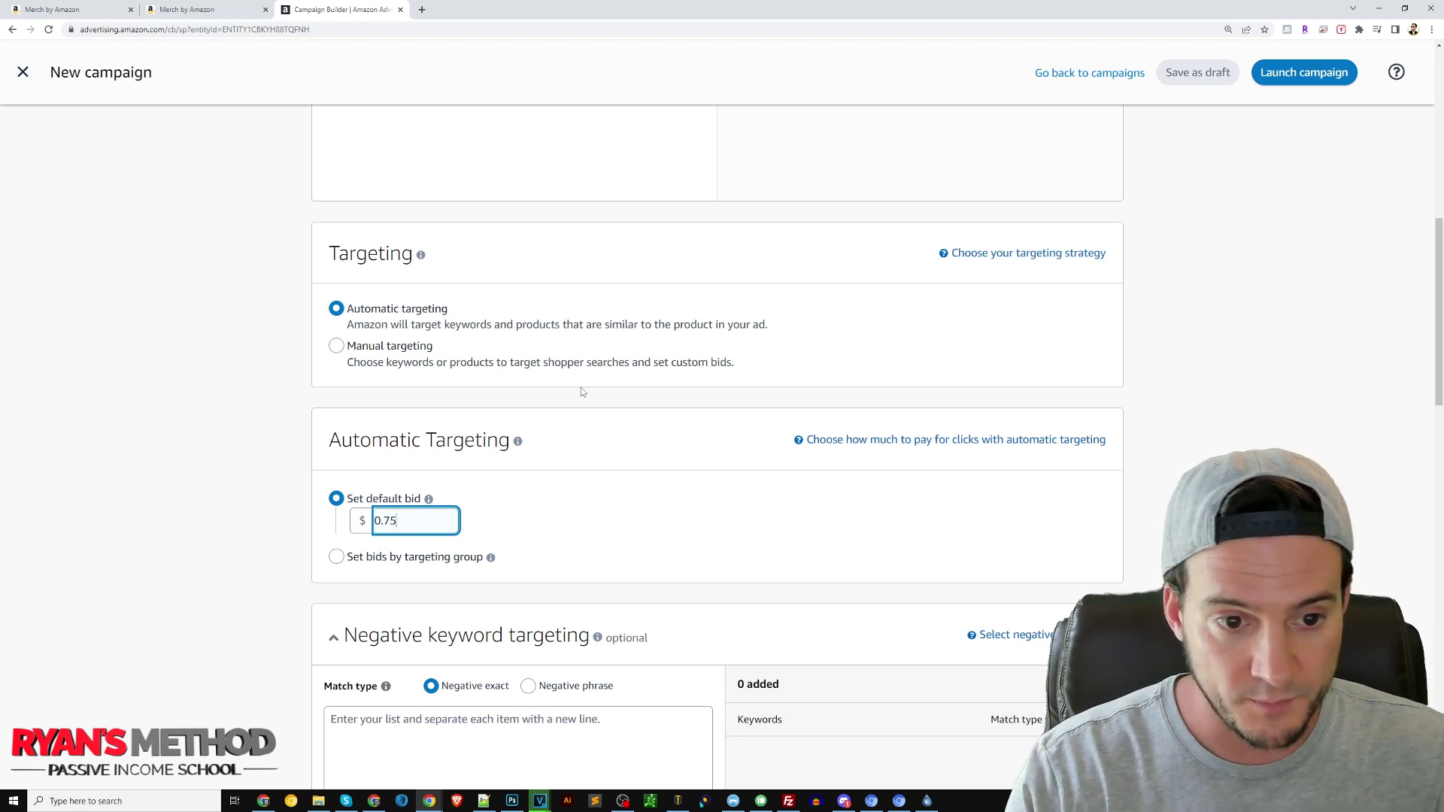
{"action": "key", "text": "Left"}
{"action": "key", "text": "BackSpace"}
{"action": "type", "text": "0"}
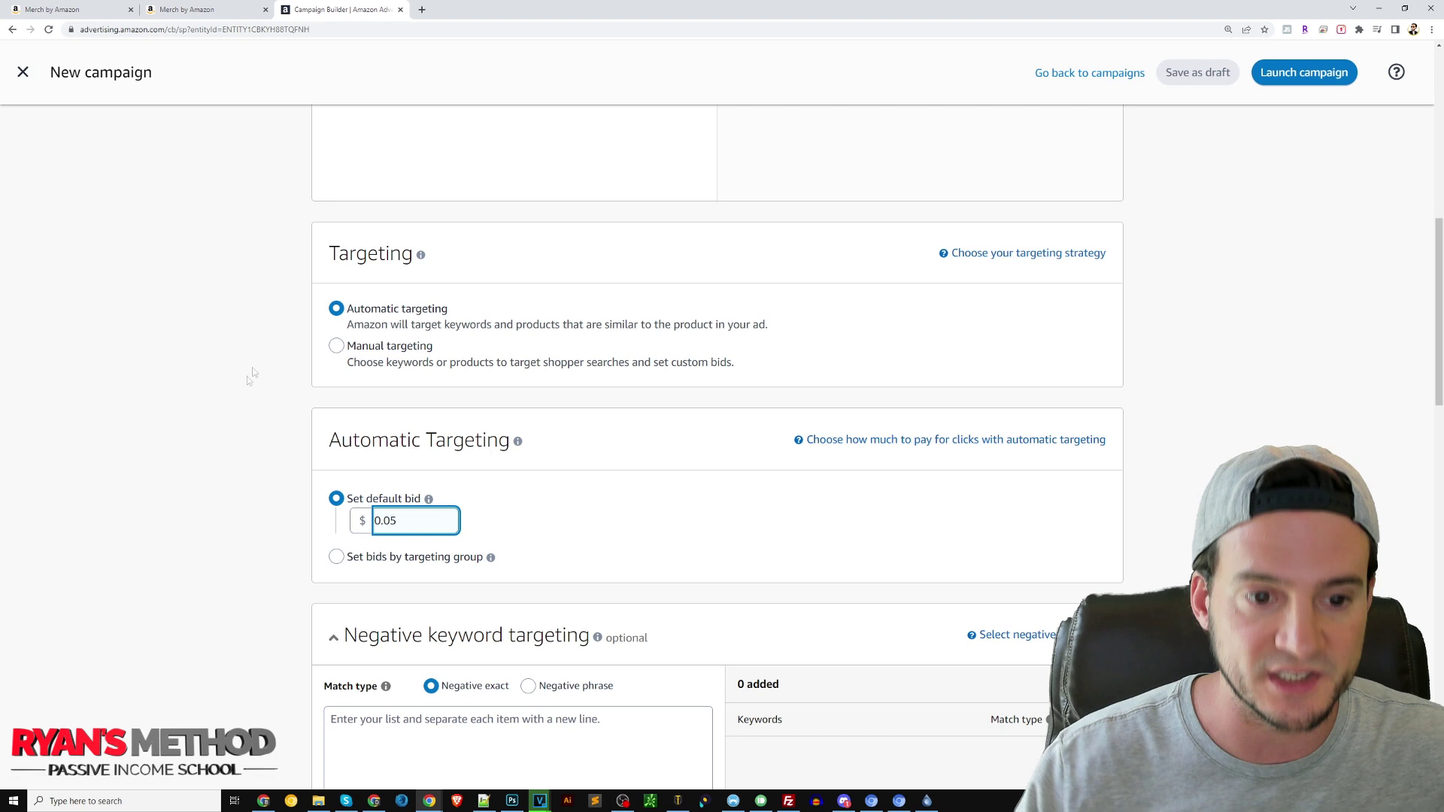
{"action": "left_click", "coordinate": [190, 371]}
{"action": "left_click_drag", "start_coordinate": [407, 522], "coordinate": [189, 499]}
{"action": "left_click", "coordinate": [182, 490]}
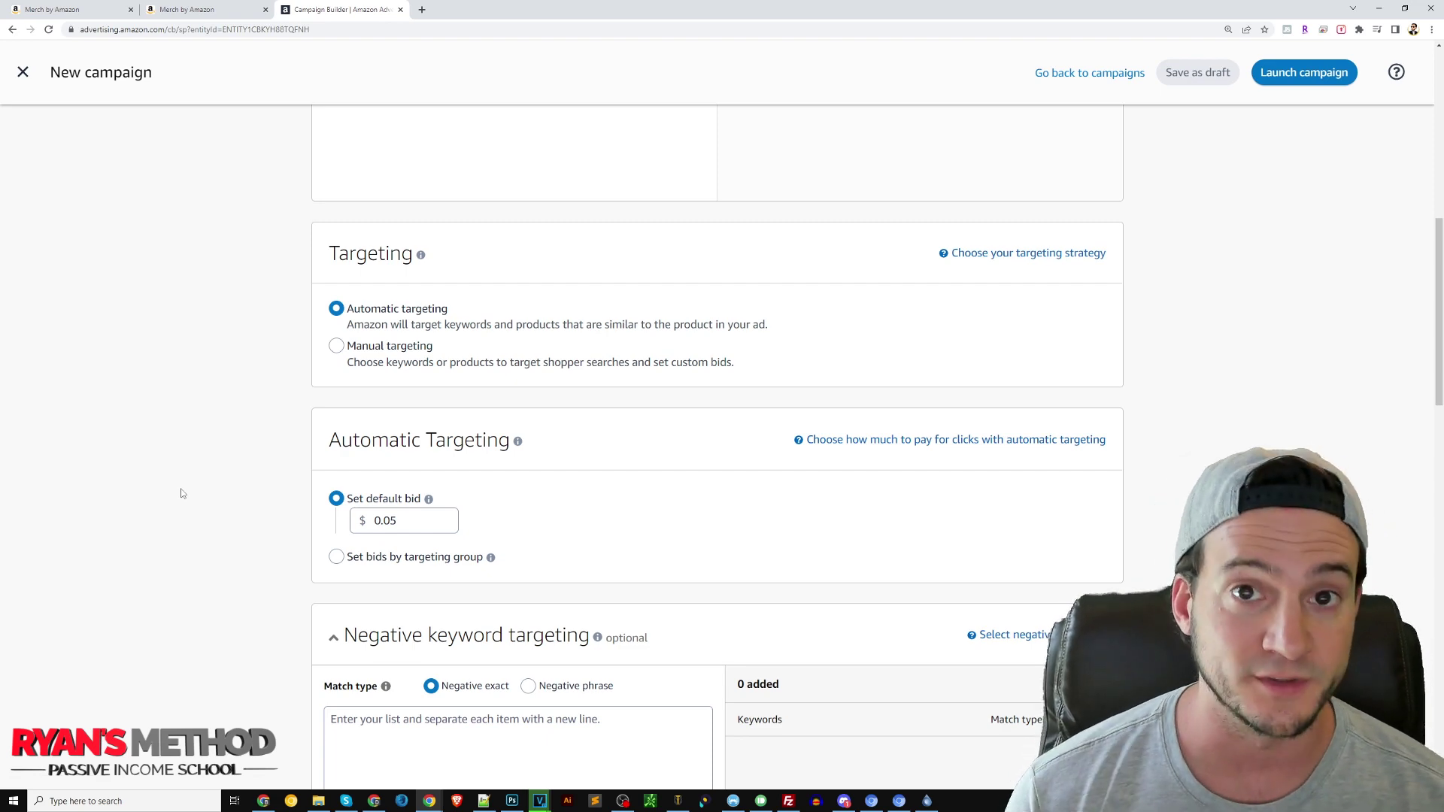
Step: Review the new campaign form from the ad group settings through targeting and default bid to negative keyword targeting
{"action": "scroll", "coordinate": [225, 454], "scroll_direction": "up", "scroll_amount": 10}
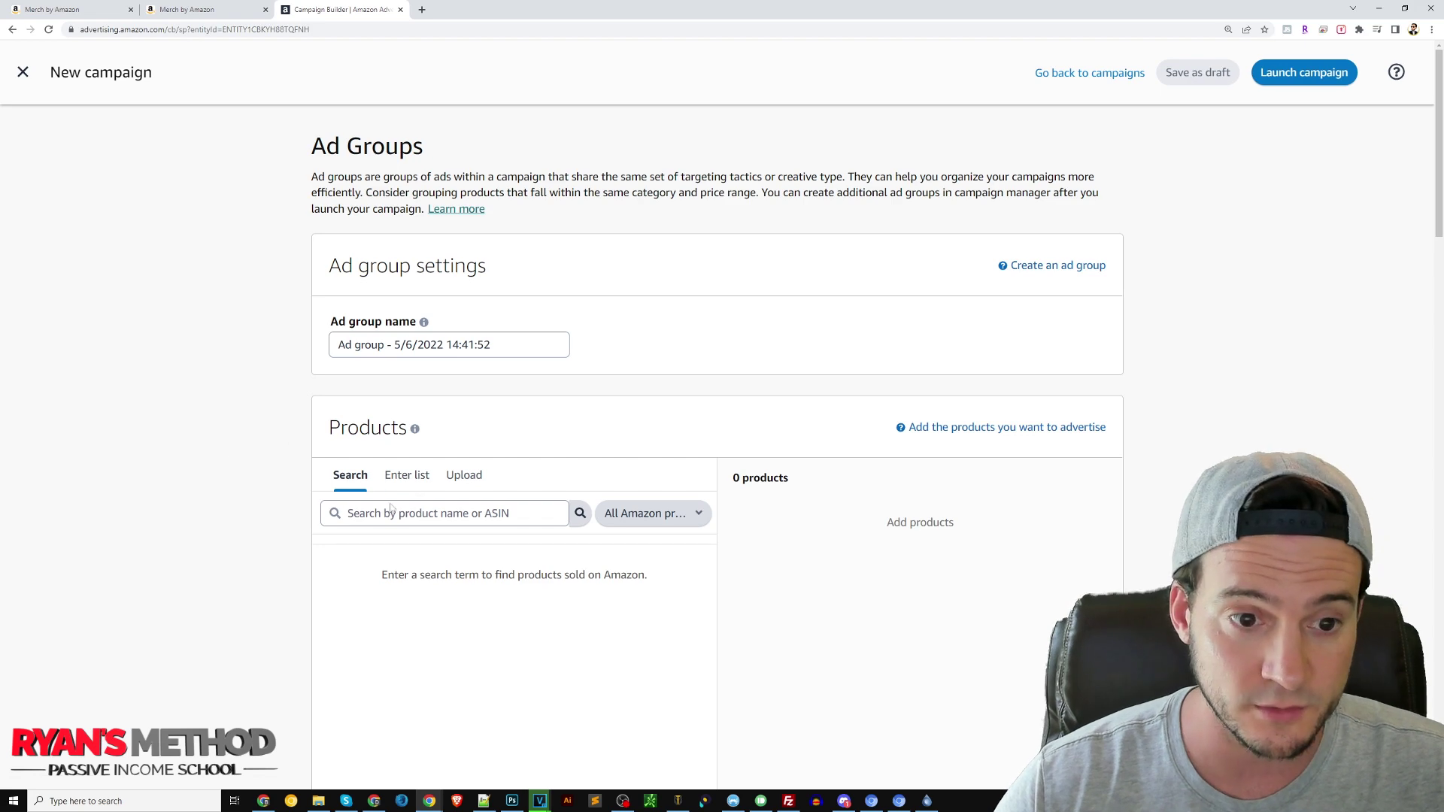
{"action": "scroll", "coordinate": [368, 342], "scroll_direction": "down", "scroll_amount": 8}
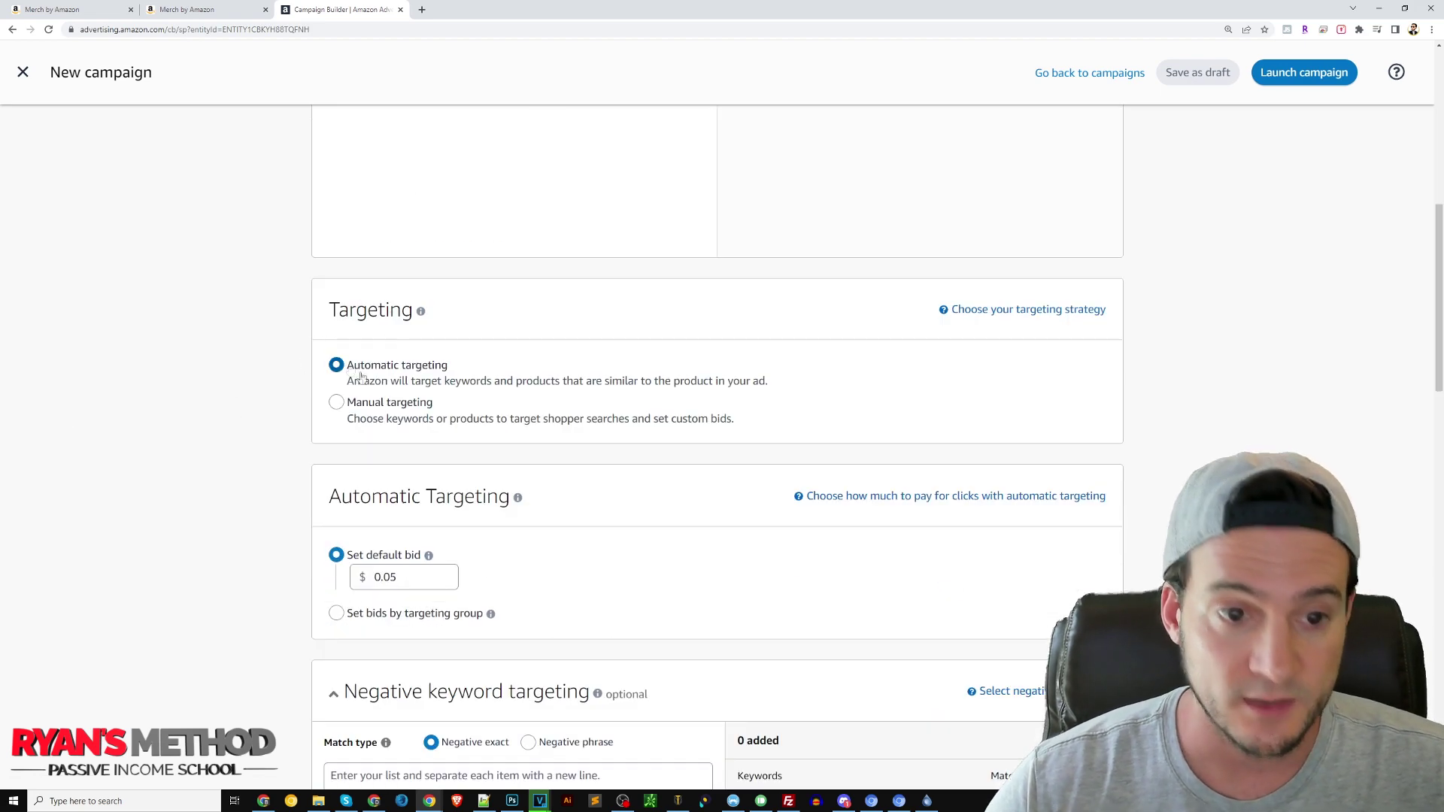
{"action": "scroll", "coordinate": [337, 391], "scroll_direction": "down", "scroll_amount": 2}
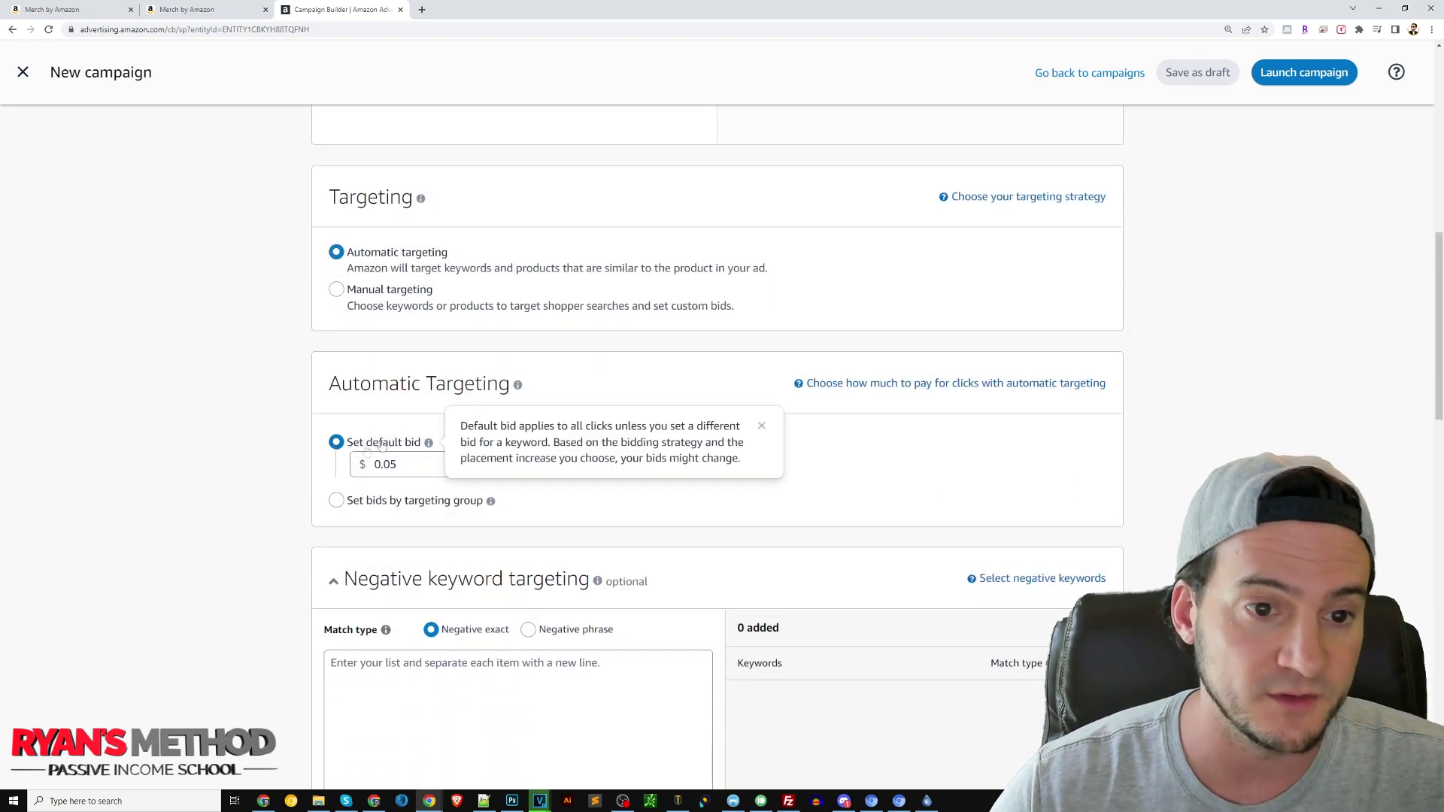
{"action": "scroll", "coordinate": [315, 421], "scroll_direction": "down", "scroll_amount": 8}
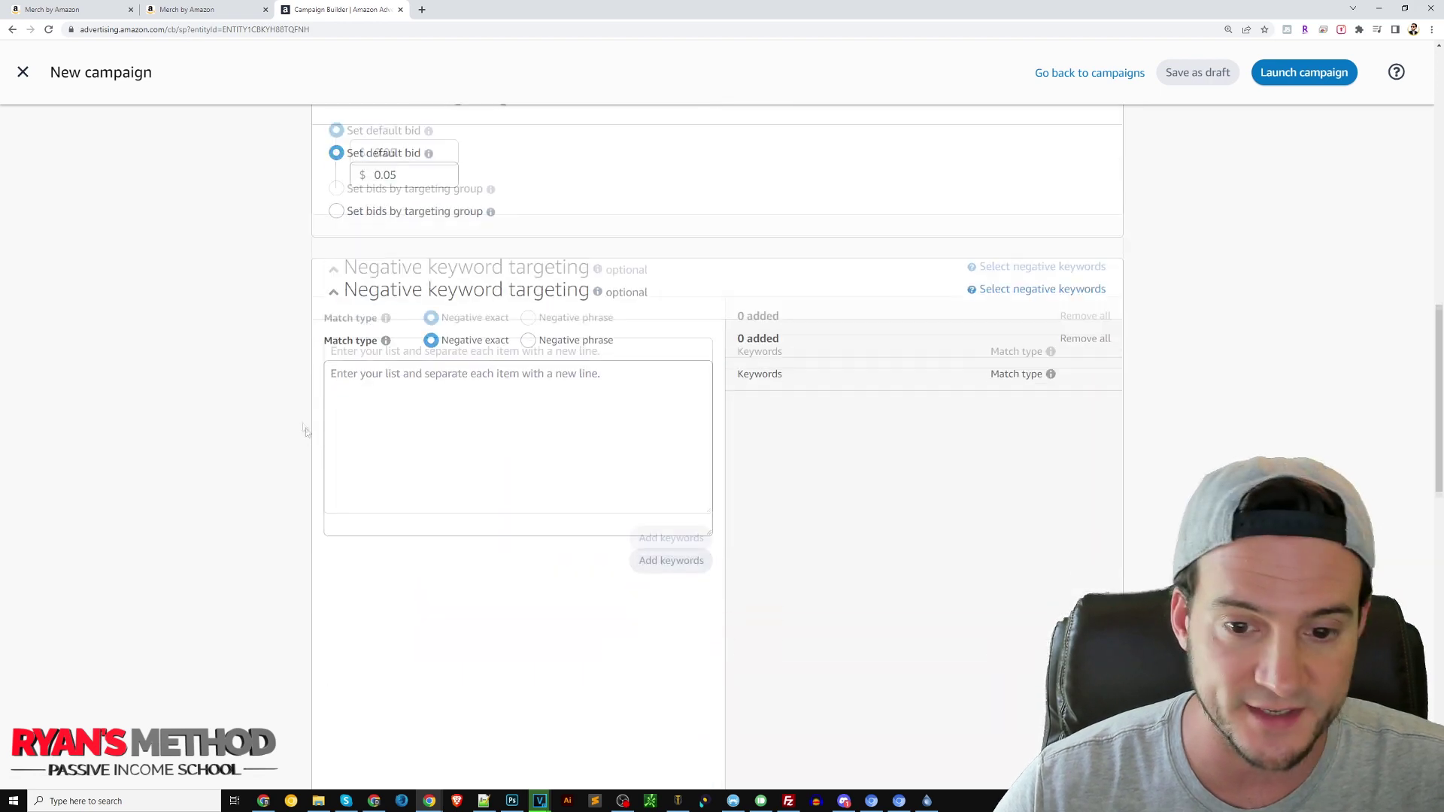
Step: Set the campaign bidding strategy to Dynamic bids - down only
{"action": "scroll", "coordinate": [287, 397], "scroll_direction": "up", "scroll_amount": 5}
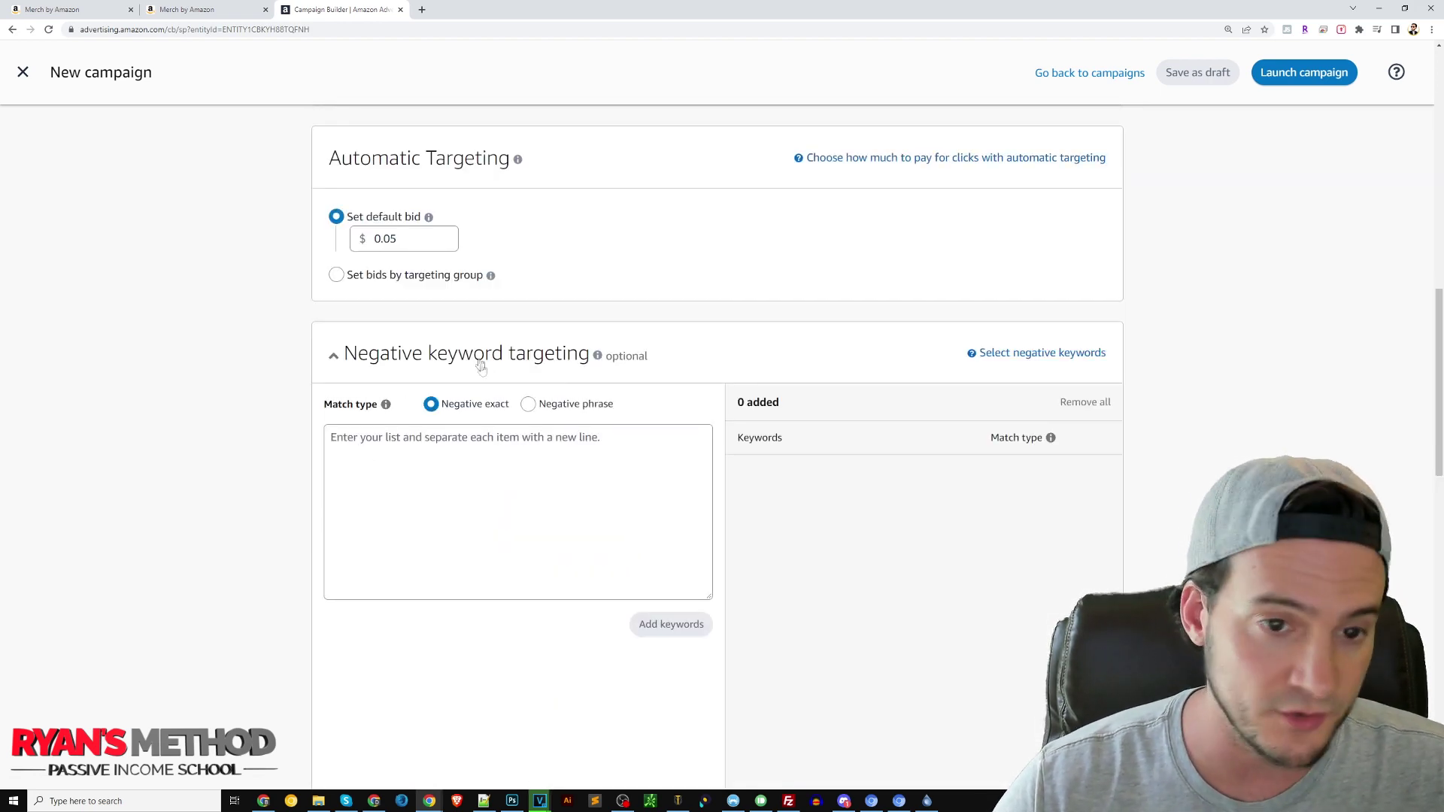
{"action": "scroll", "coordinate": [283, 413], "scroll_direction": "down", "scroll_amount": 6}
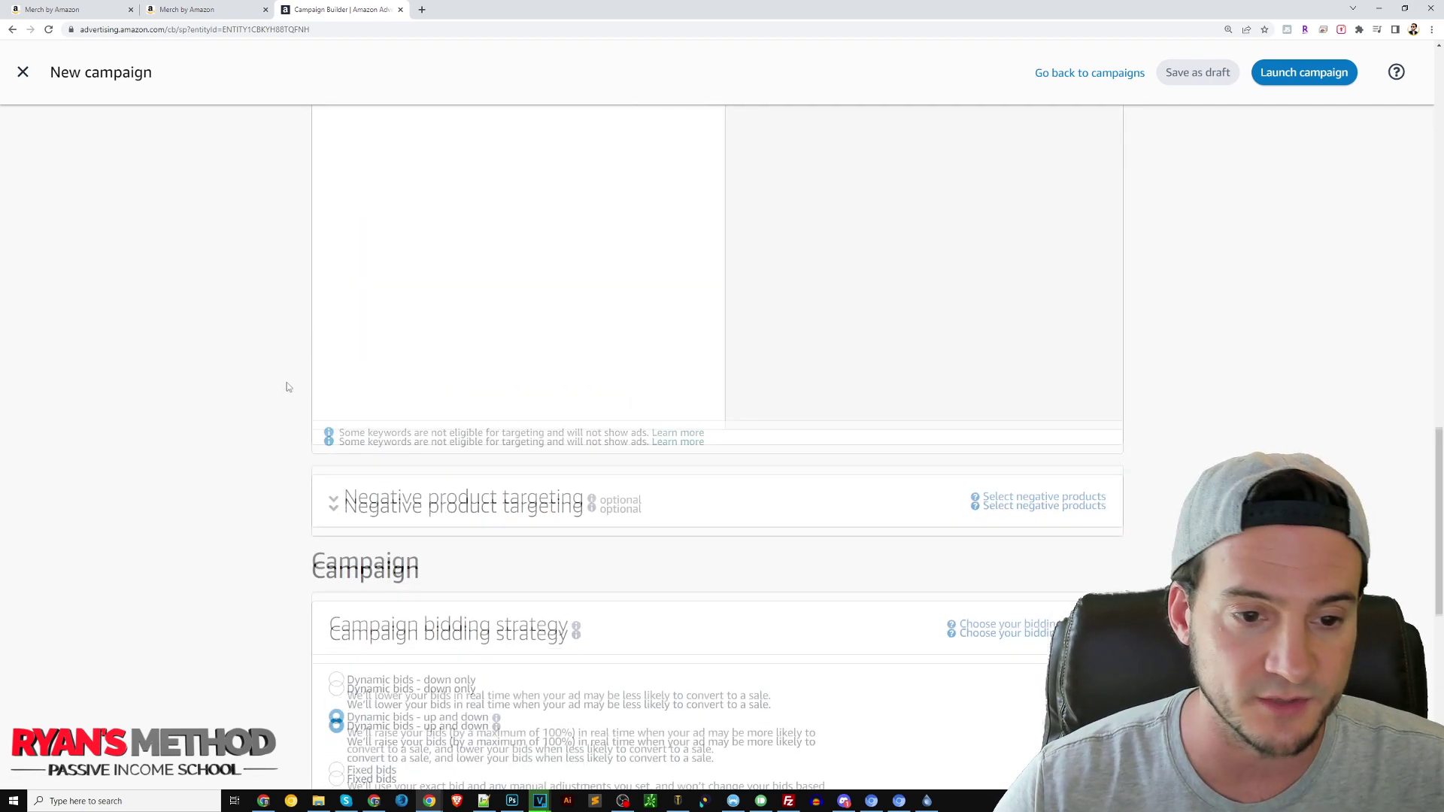
{"action": "scroll", "coordinate": [286, 387], "scroll_direction": "down", "scroll_amount": 6}
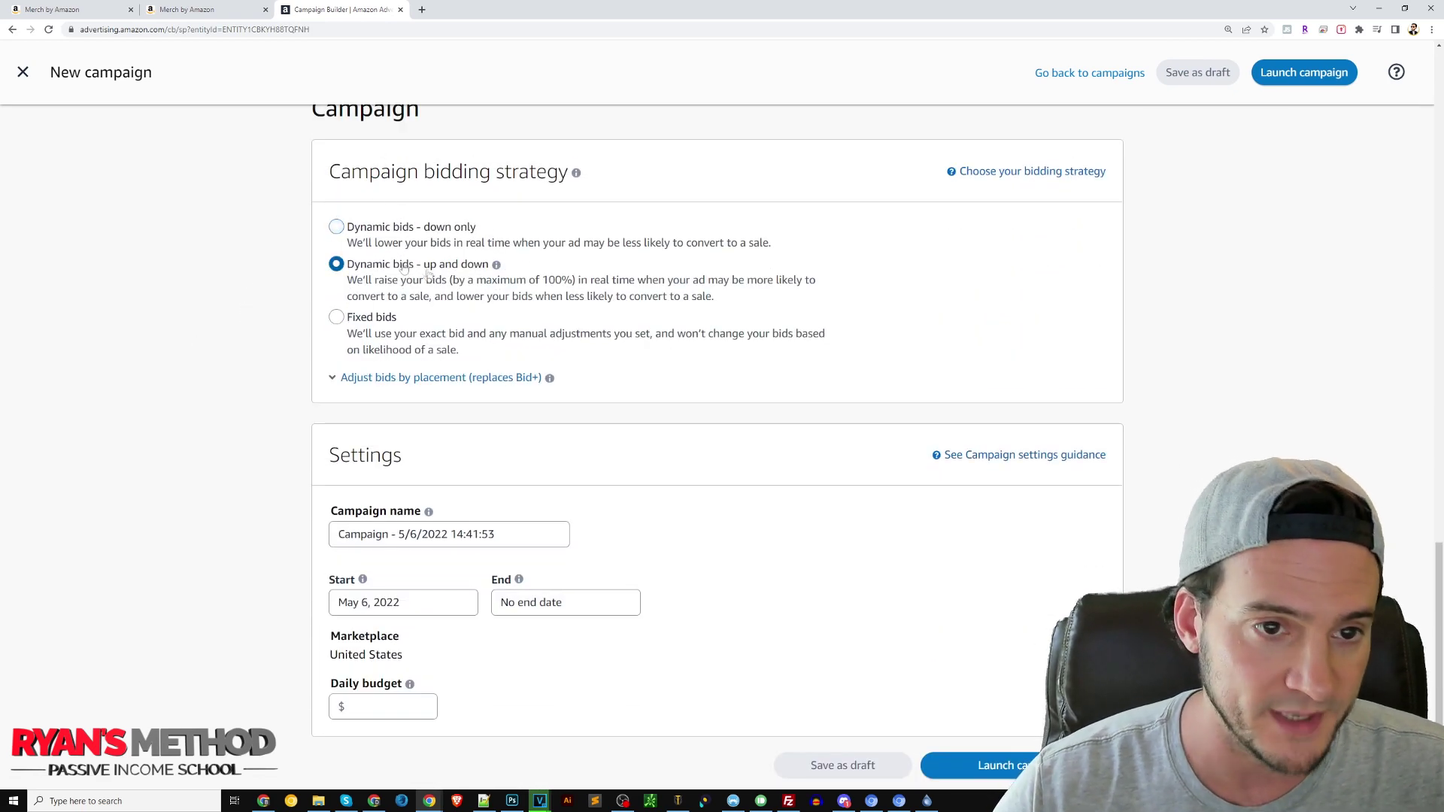
{"action": "left_click", "coordinate": [336, 227]}
Step: Set the new campaign's daily budget to $5
{"action": "scroll", "coordinate": [301, 293], "scroll_direction": "down", "scroll_amount": 2}
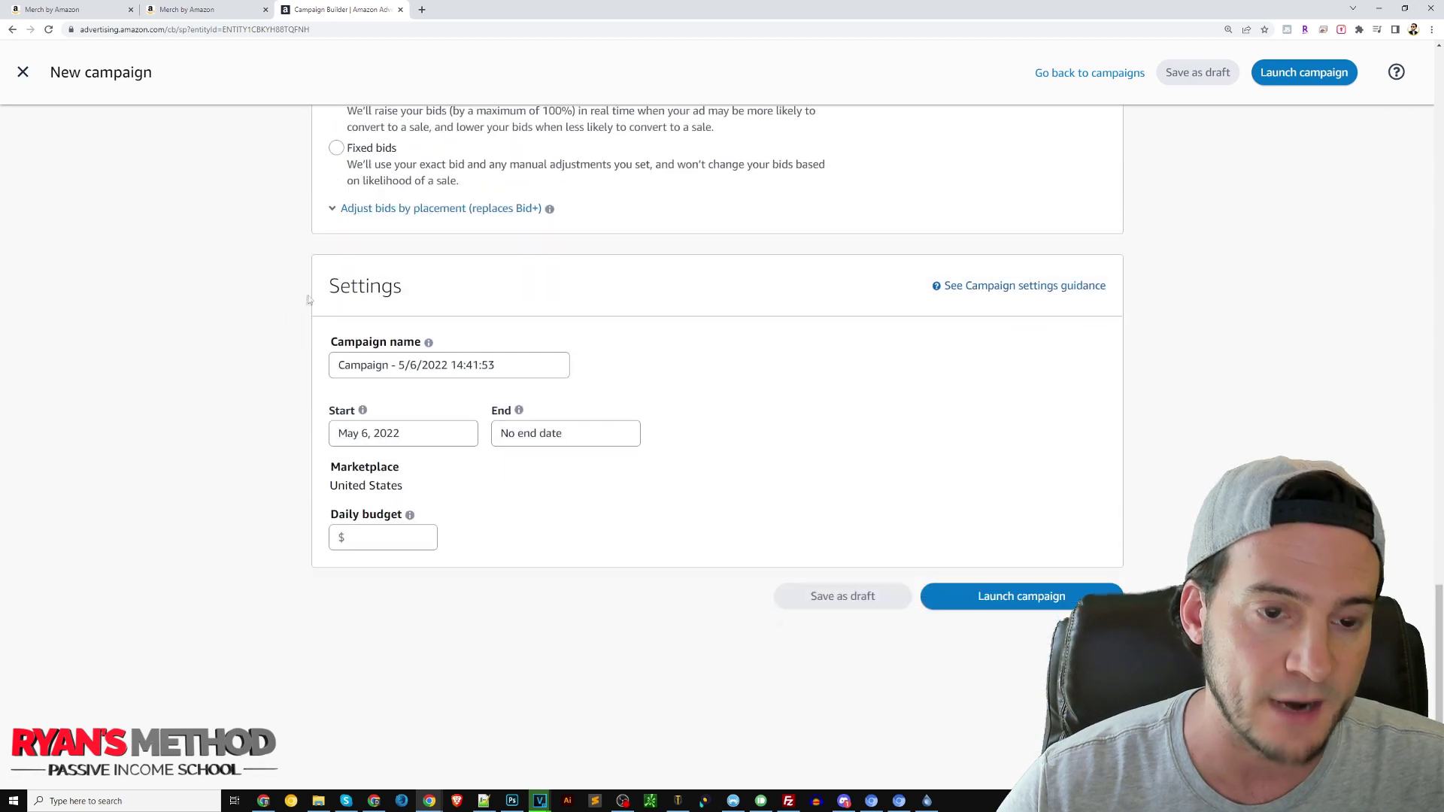
{"action": "left_click_drag", "start_coordinate": [526, 366], "coordinate": [274, 359]}
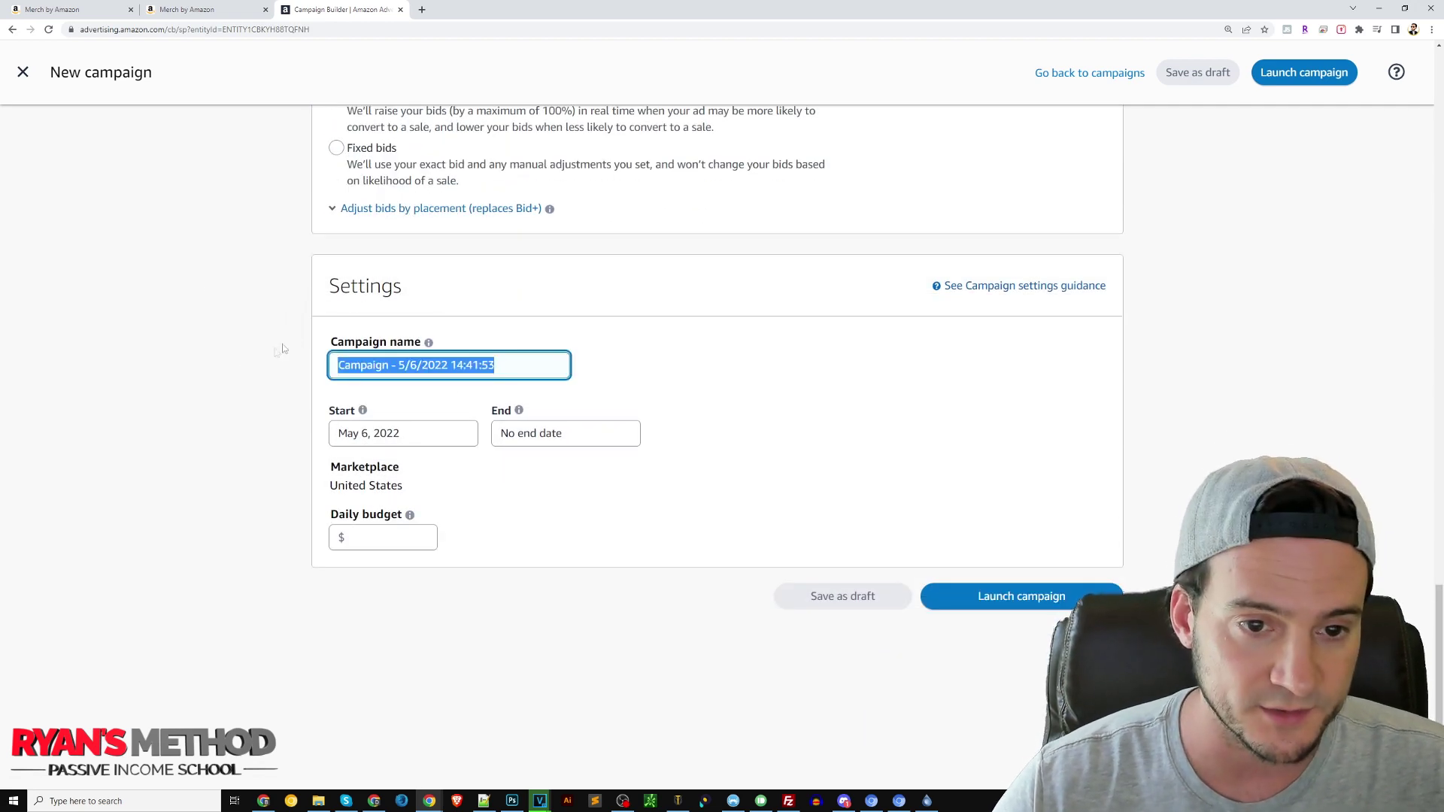
{"action": "left_click", "coordinate": [243, 327]}
{"action": "left_click", "coordinate": [389, 538]}
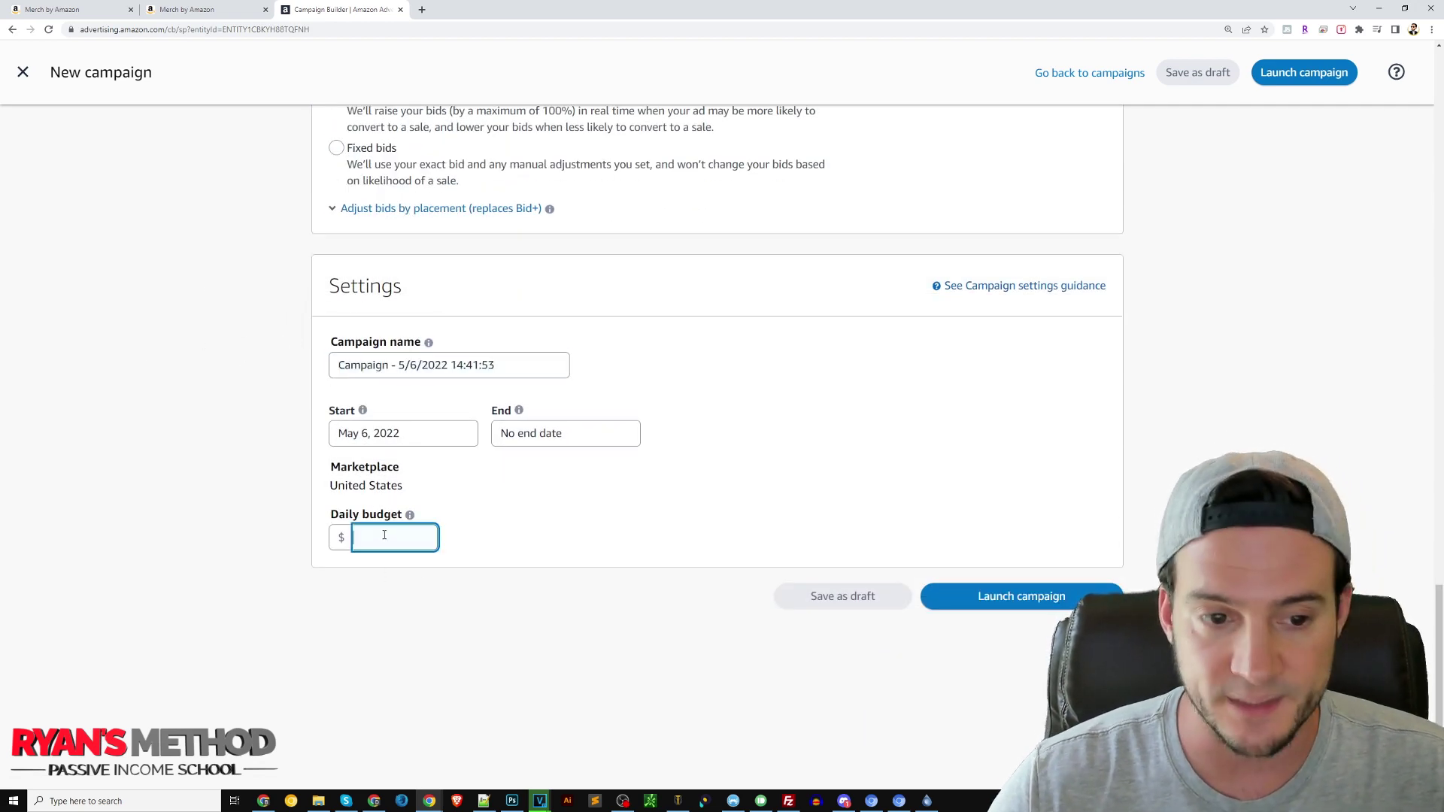
{"action": "type", "text": "5"}
{"action": "left_click", "coordinate": [232, 500]}
Step: Review the new campaign form, comparing the default bid for automatic targeting with the bidding strategy and daily budget
{"action": "scroll", "coordinate": [226, 477], "scroll_direction": "up", "scroll_amount": 10}
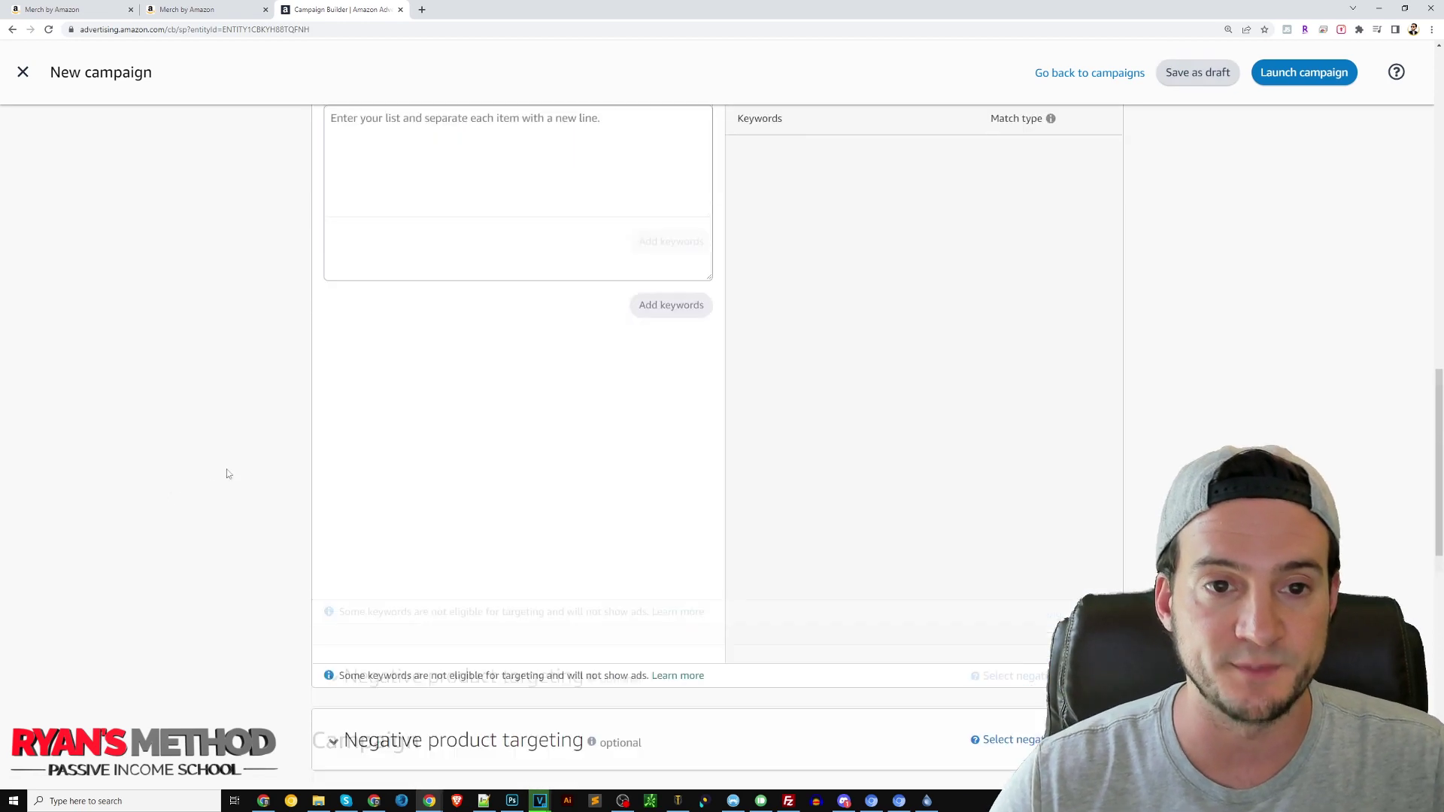
{"action": "scroll", "coordinate": [255, 474], "scroll_direction": "up", "scroll_amount": 6}
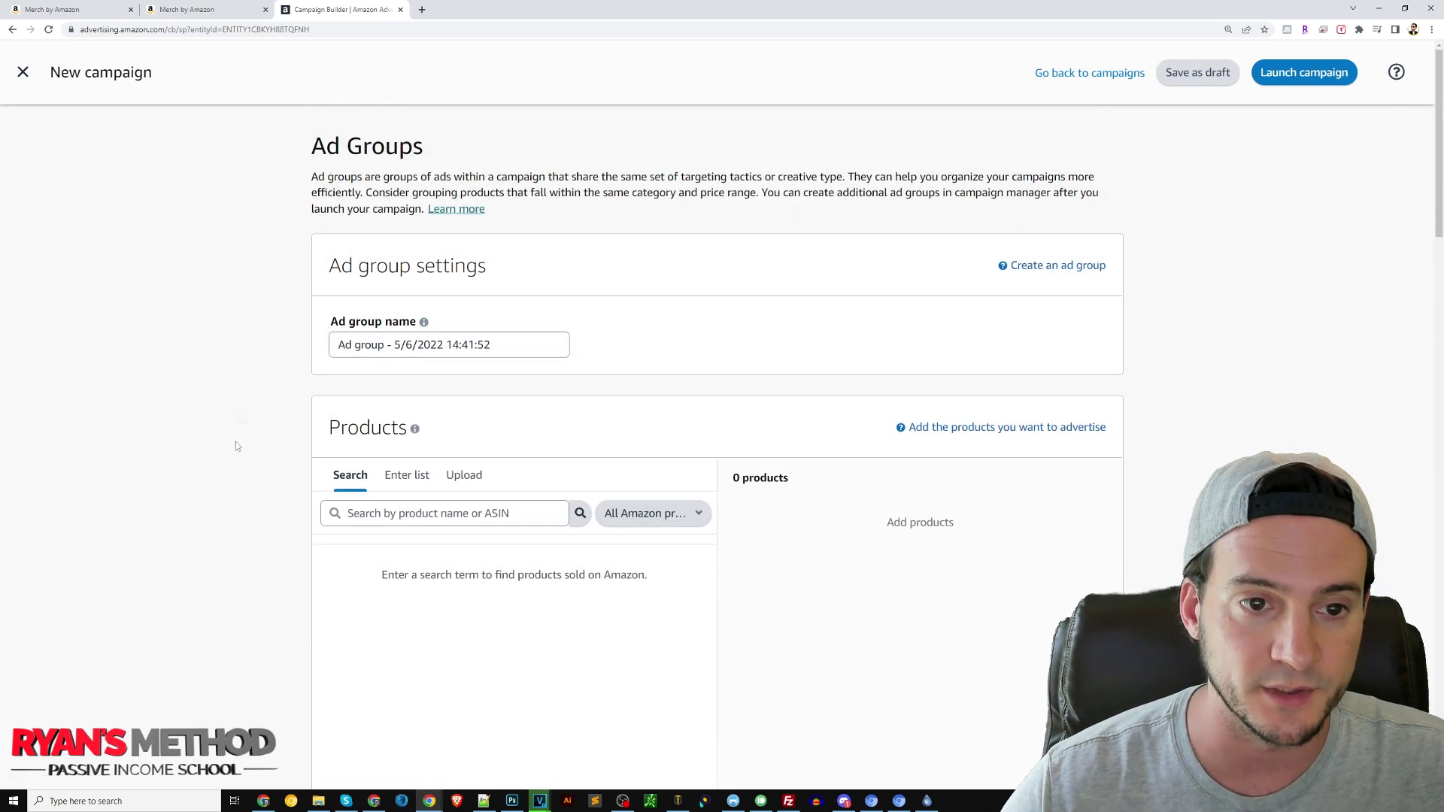
{"action": "scroll", "coordinate": [248, 406], "scroll_direction": "down", "scroll_amount": 11}
{"action": "double_click", "coordinate": [431, 356]}
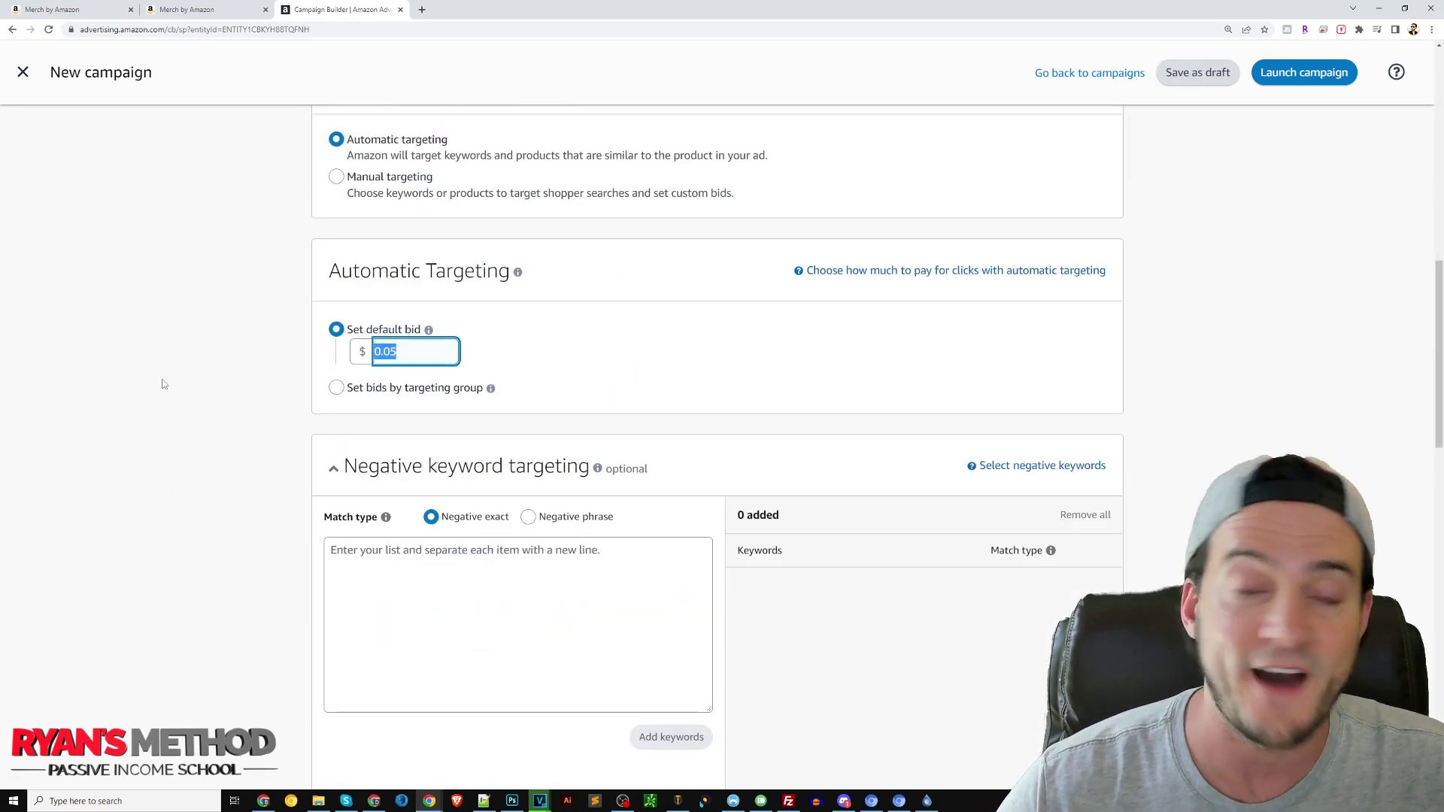
{"action": "scroll", "coordinate": [169, 395], "scroll_direction": "down", "scroll_amount": 12}
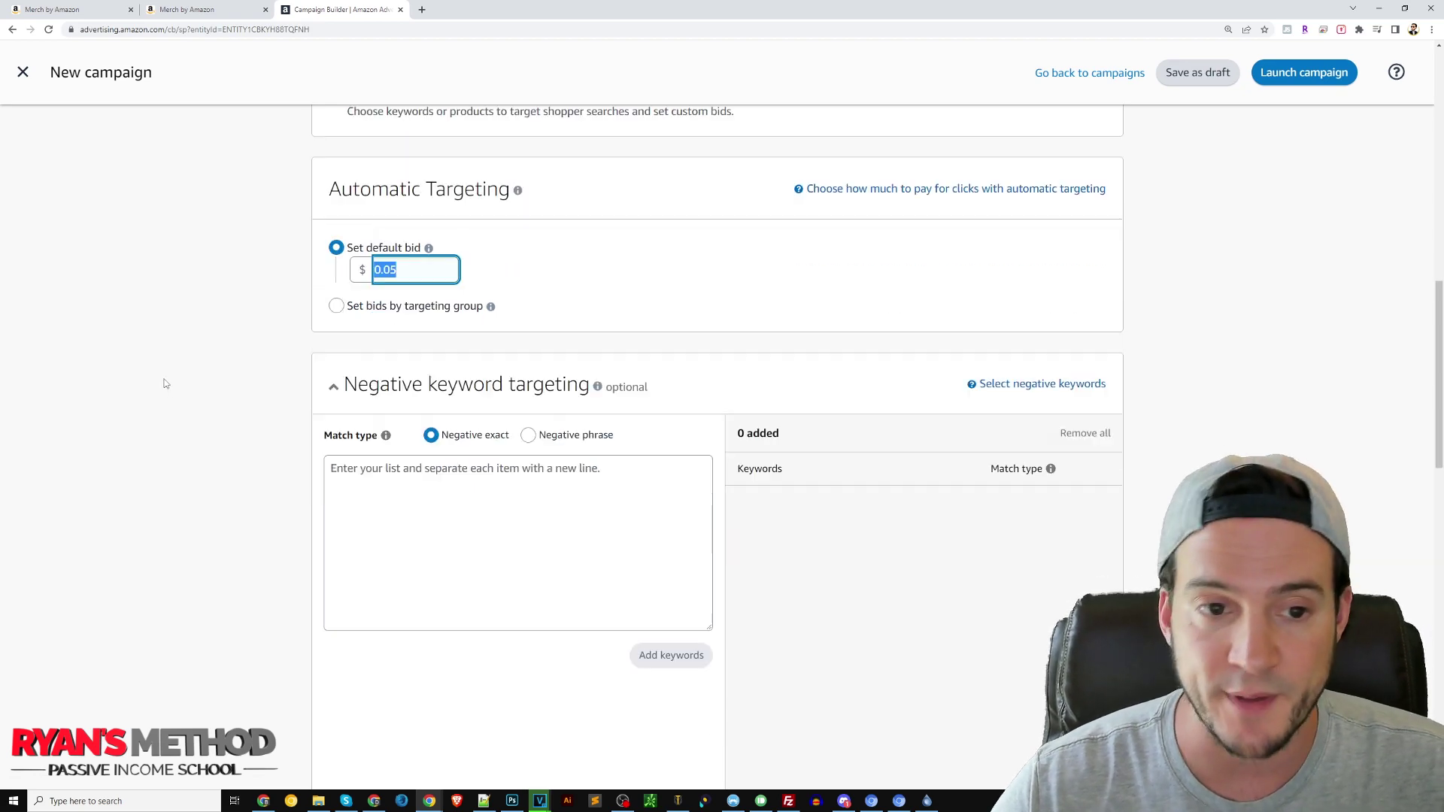
{"action": "left_click", "coordinate": [377, 649]}
{"action": "double_click", "coordinate": [377, 648]}
{"action": "left_click", "coordinate": [249, 449]}
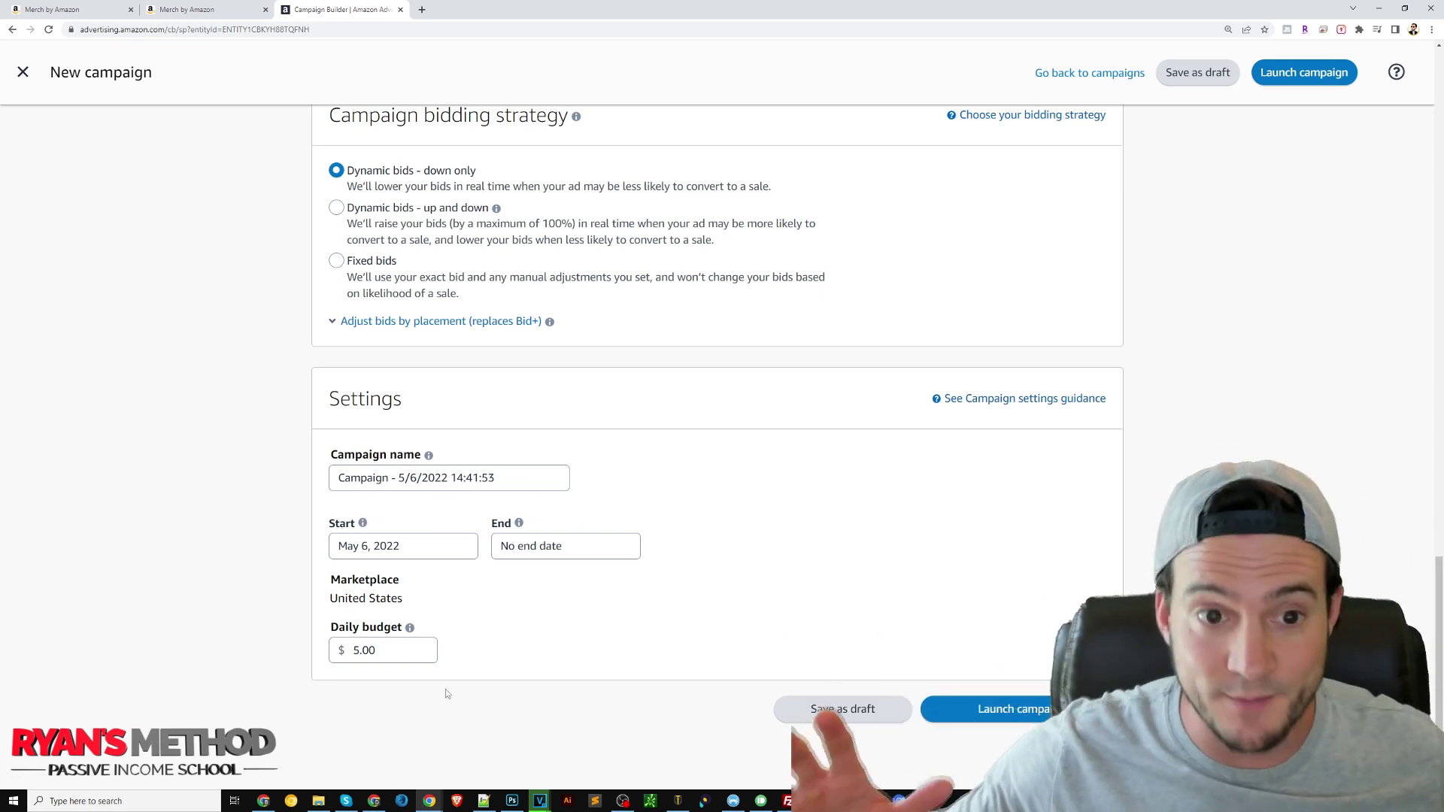
{"action": "scroll", "coordinate": [445, 689], "scroll_direction": "up", "scroll_amount": 12}
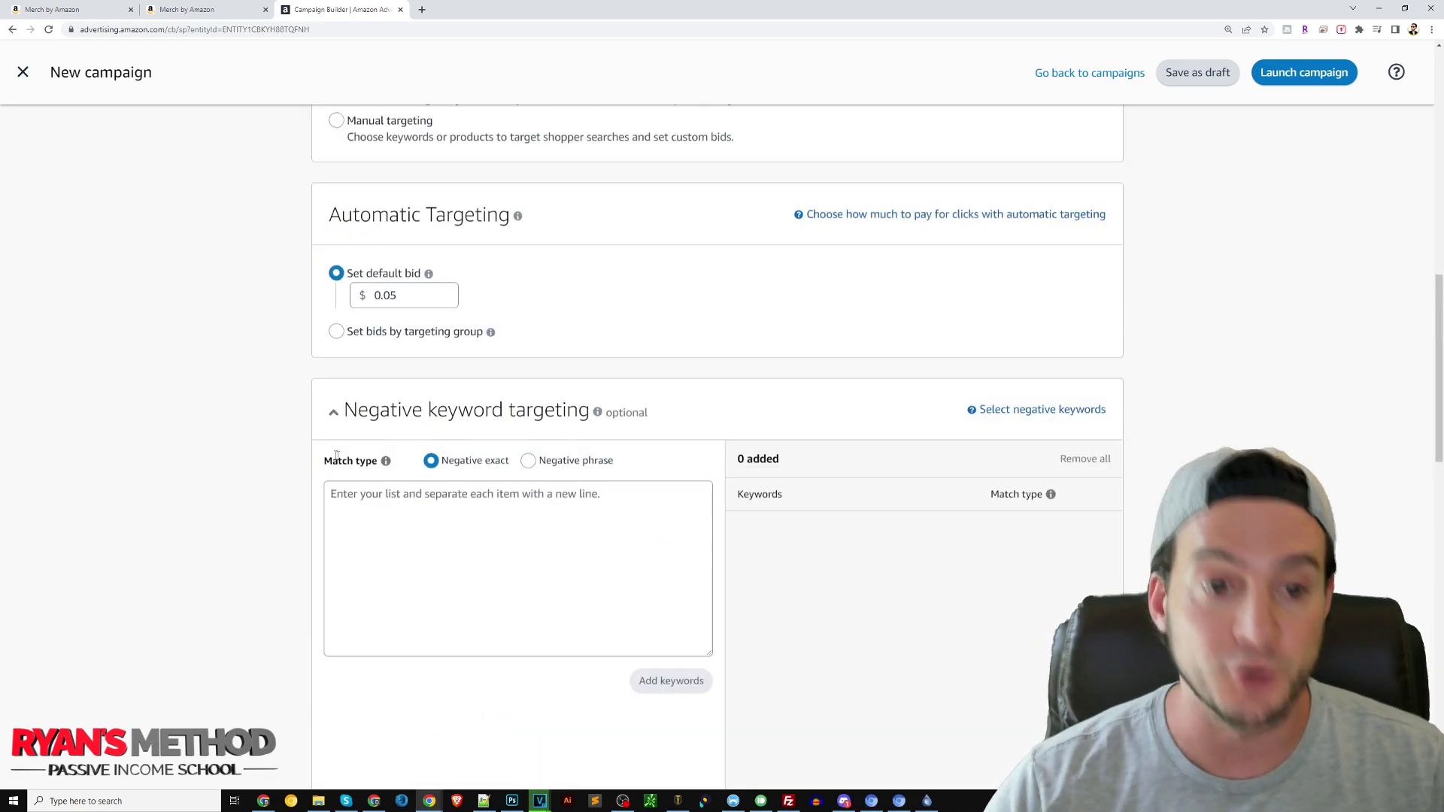
{"action": "left_click", "coordinate": [408, 582]}
{"action": "key", "text": "ctrl+a"}
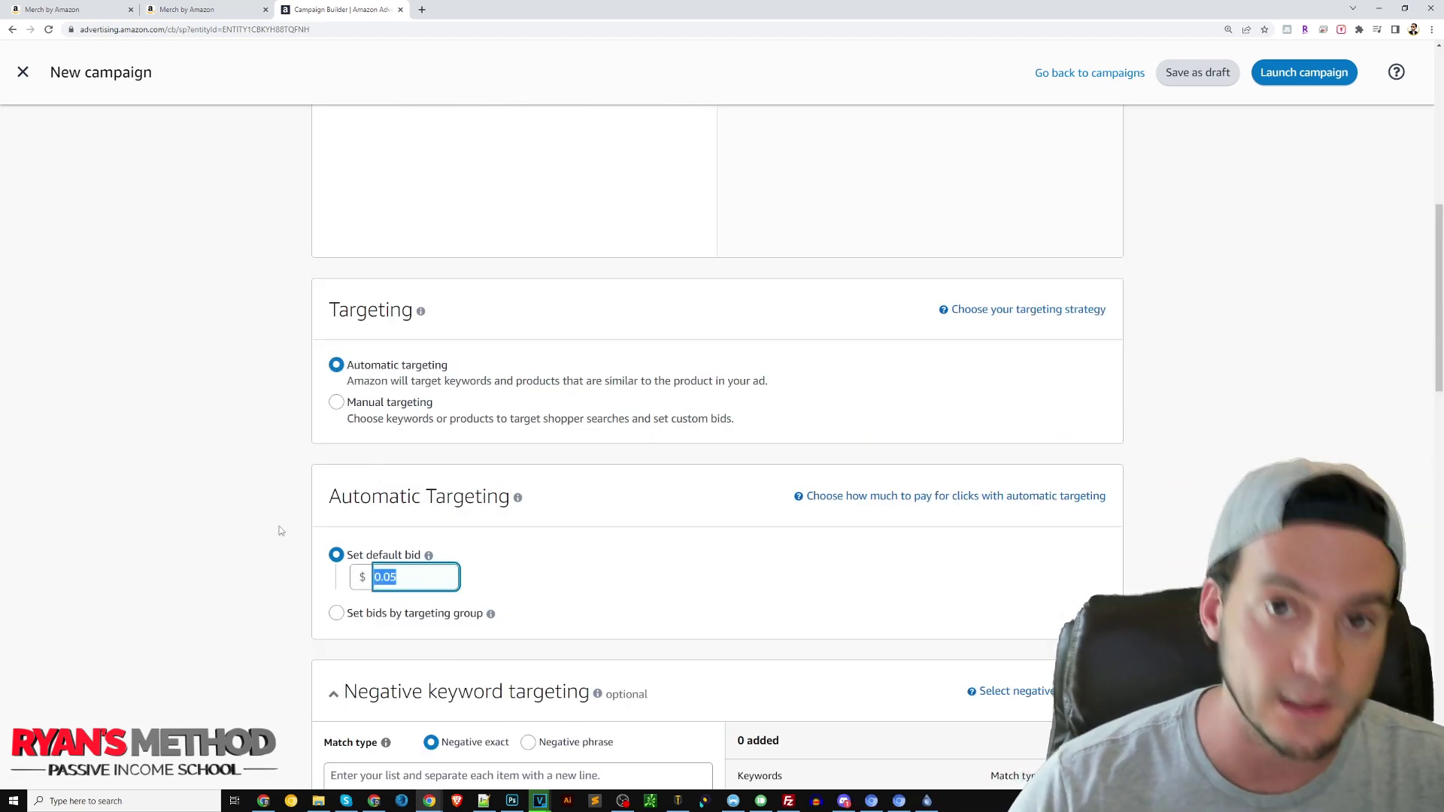